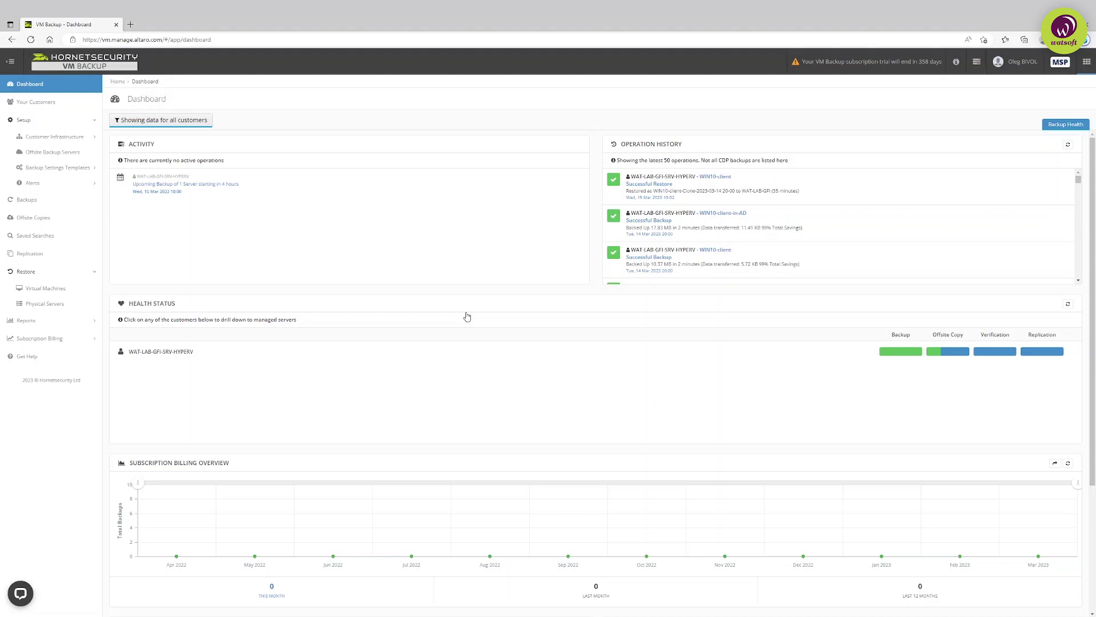
Step: Review the dashboard's operation history, the WAT-LAB-GFI-SRV-HYPERV customer's server health, and the billing and storage overviews
{"action": "scroll", "coordinate": [753, 243], "scroll_direction": "down", "scroll_amount": 5}
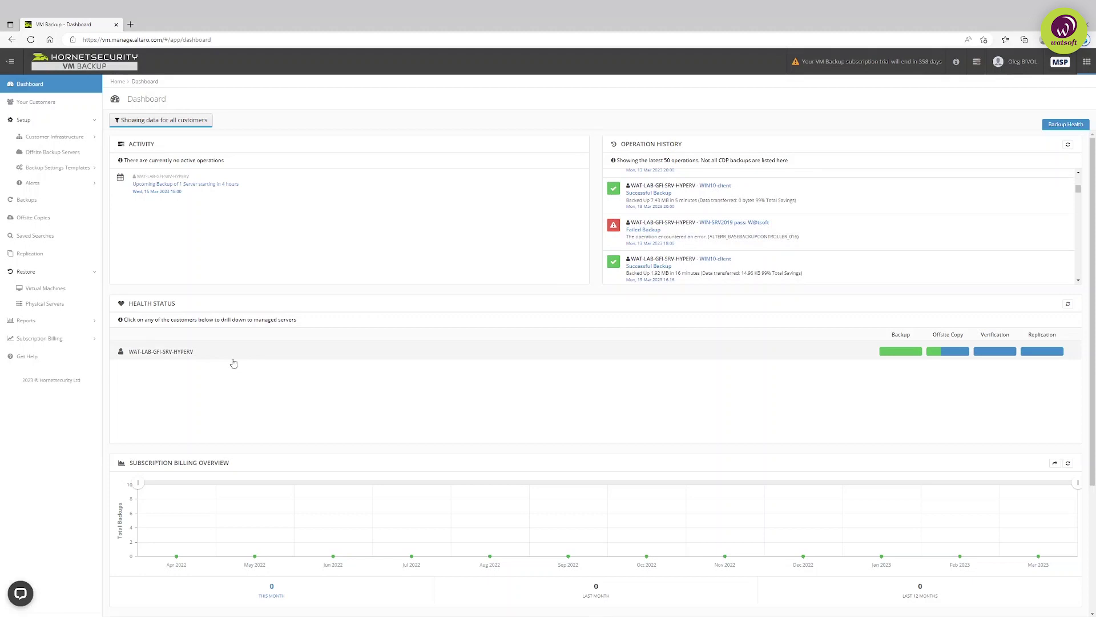
{"action": "left_click", "coordinate": [152, 353]}
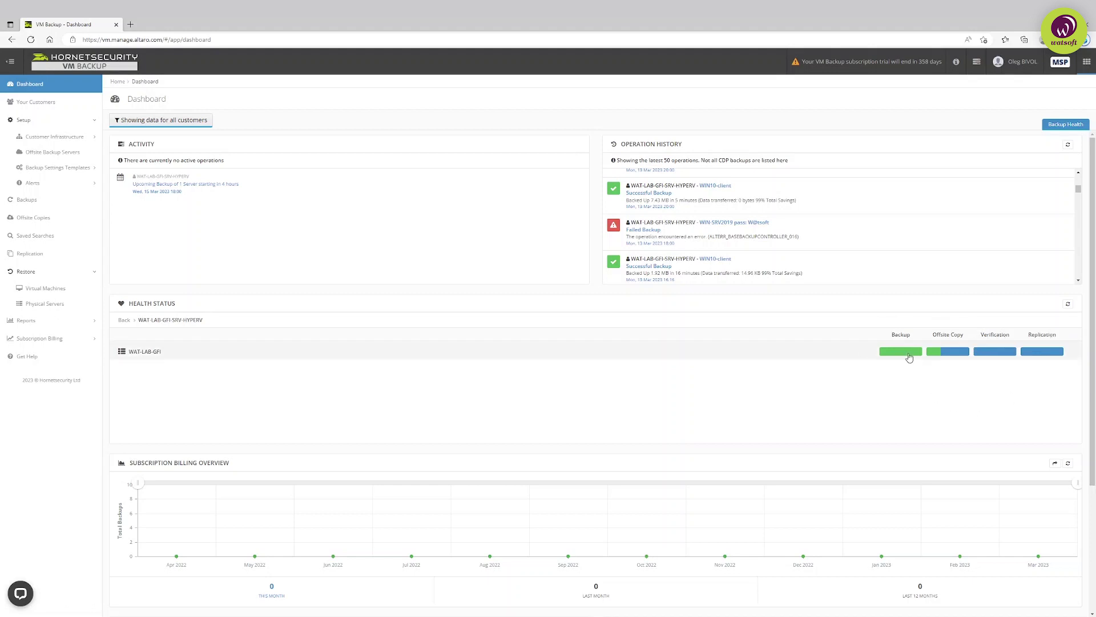
{"action": "mouse_move", "coordinate": [909, 357]}
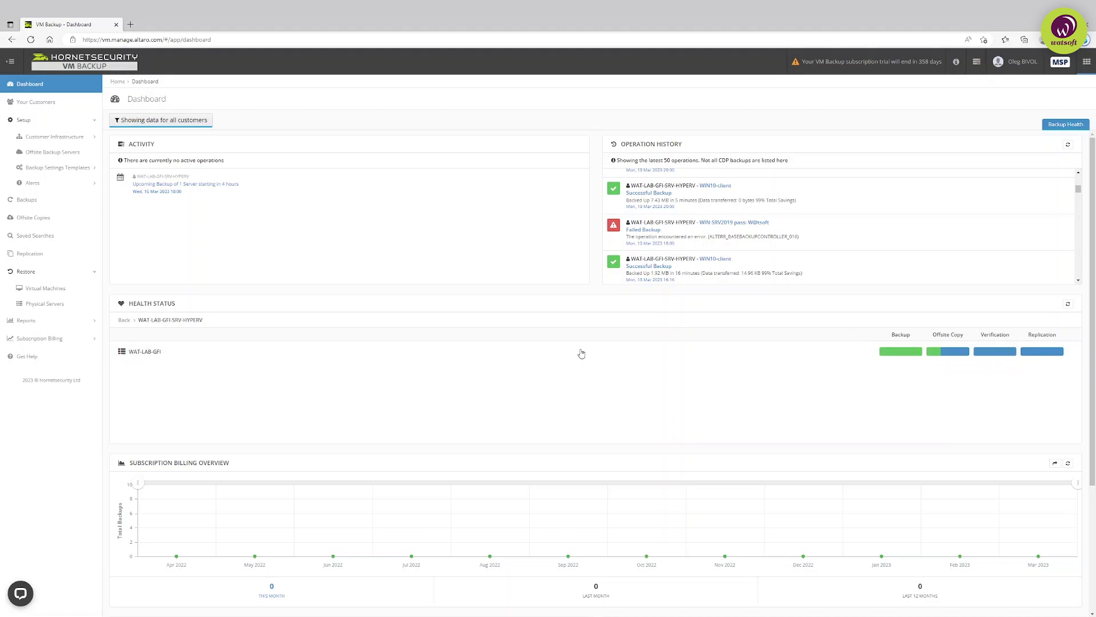
{"action": "scroll", "coordinate": [588, 346], "scroll_direction": "down", "scroll_amount": 3}
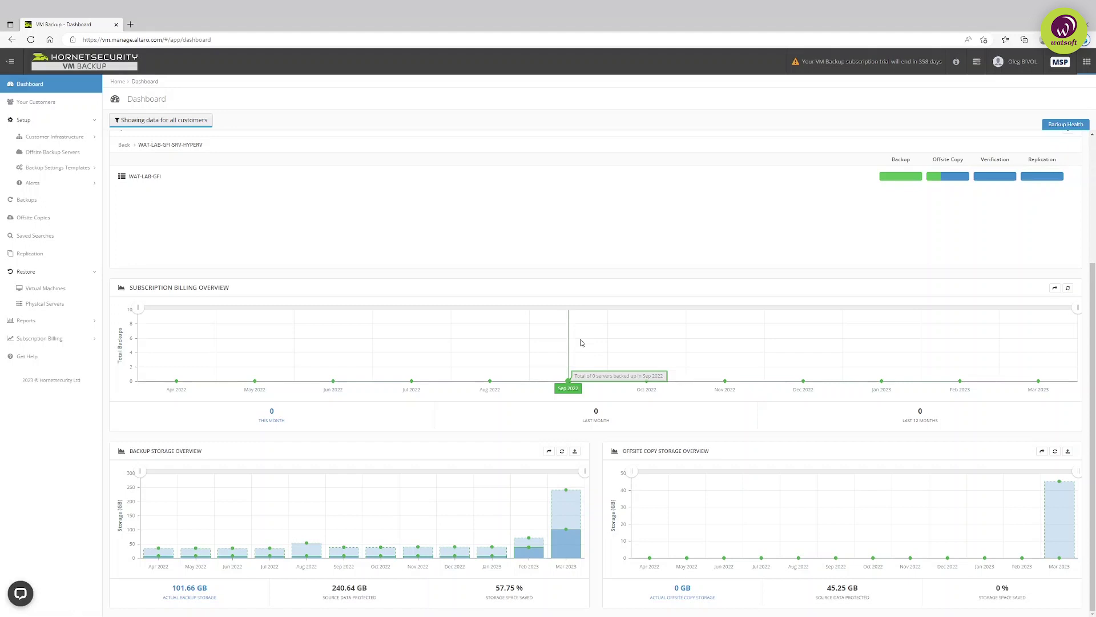
{"action": "mouse_move", "coordinate": [168, 554]}
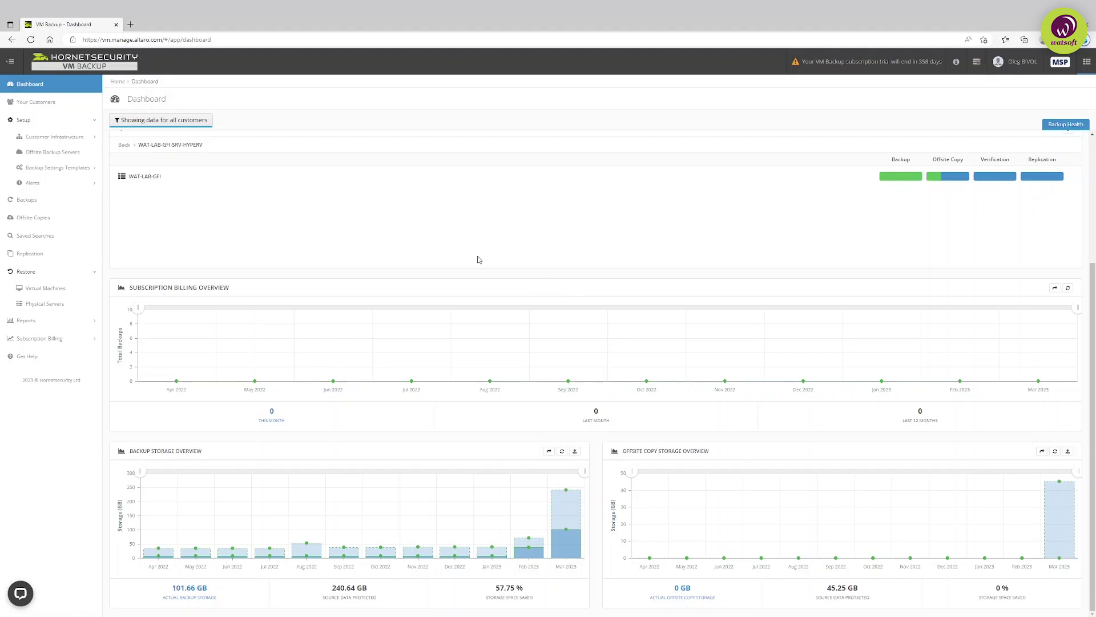
Step: Add a customer named "audi" to the customer list
{"action": "left_click", "coordinate": [38, 102]}
{"action": "left_click", "coordinate": [162, 122]}
{"action": "type", "text": "audi"}
{"action": "left_click", "coordinate": [628, 212]}
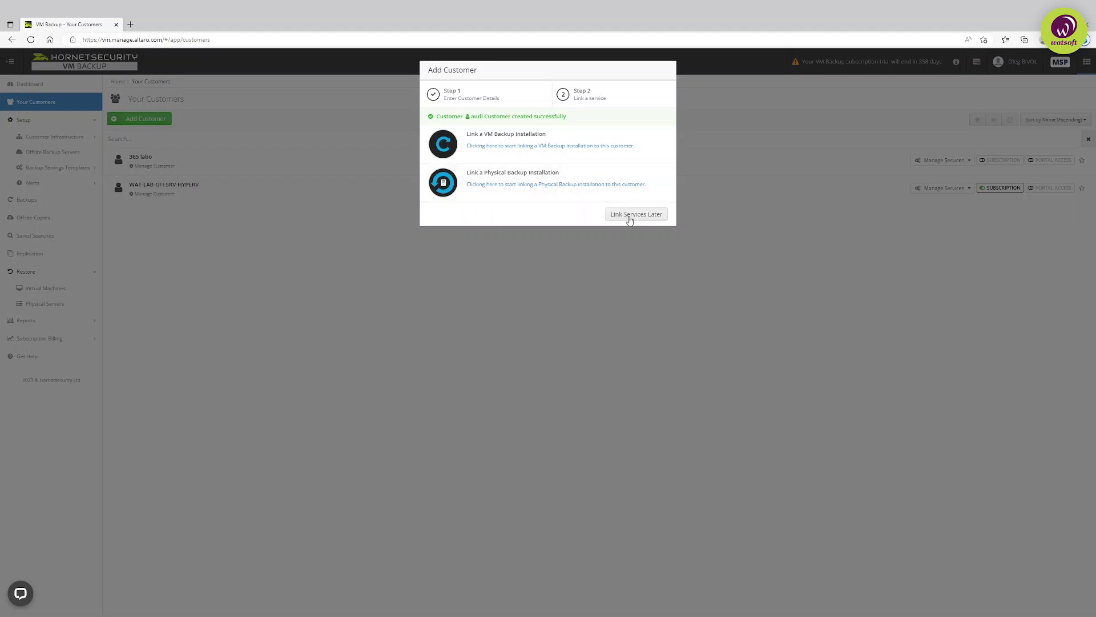
Step: Generate an access key for installing and linking a new VM Backup installation to audi, and view the installer download page
{"action": "left_click", "coordinate": [501, 146]}
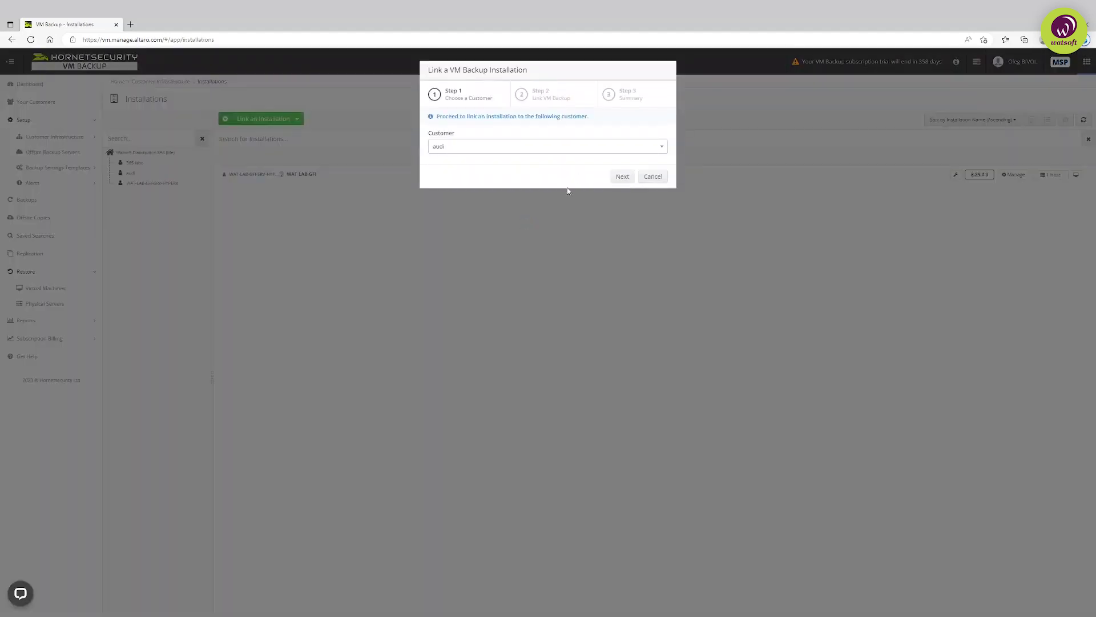
{"action": "left_click", "coordinate": [623, 177]}
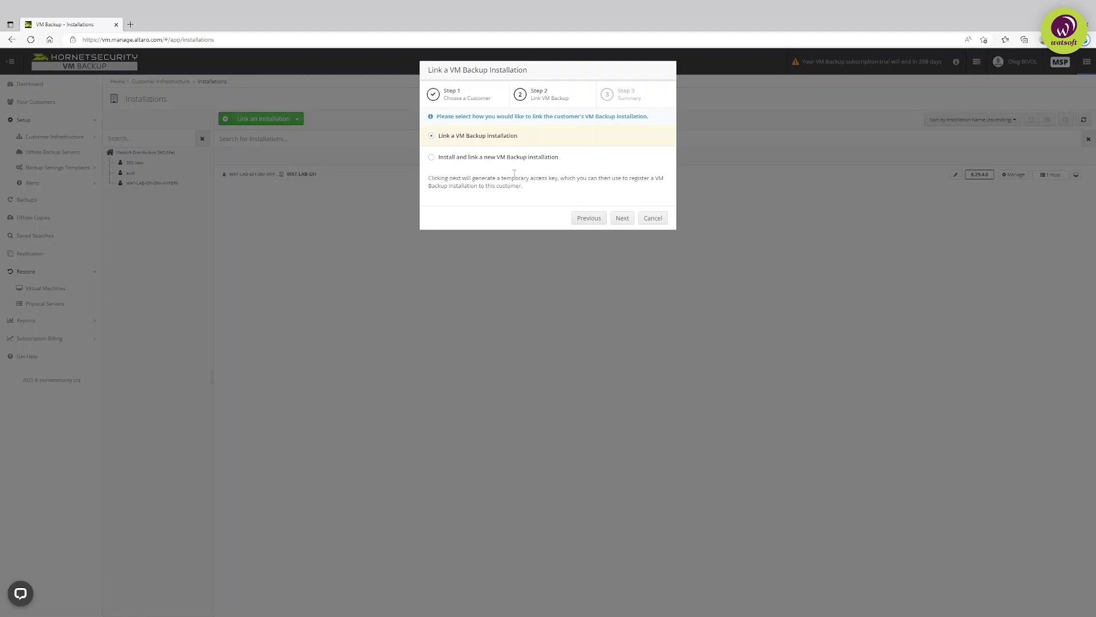
{"action": "left_click", "coordinate": [464, 157]}
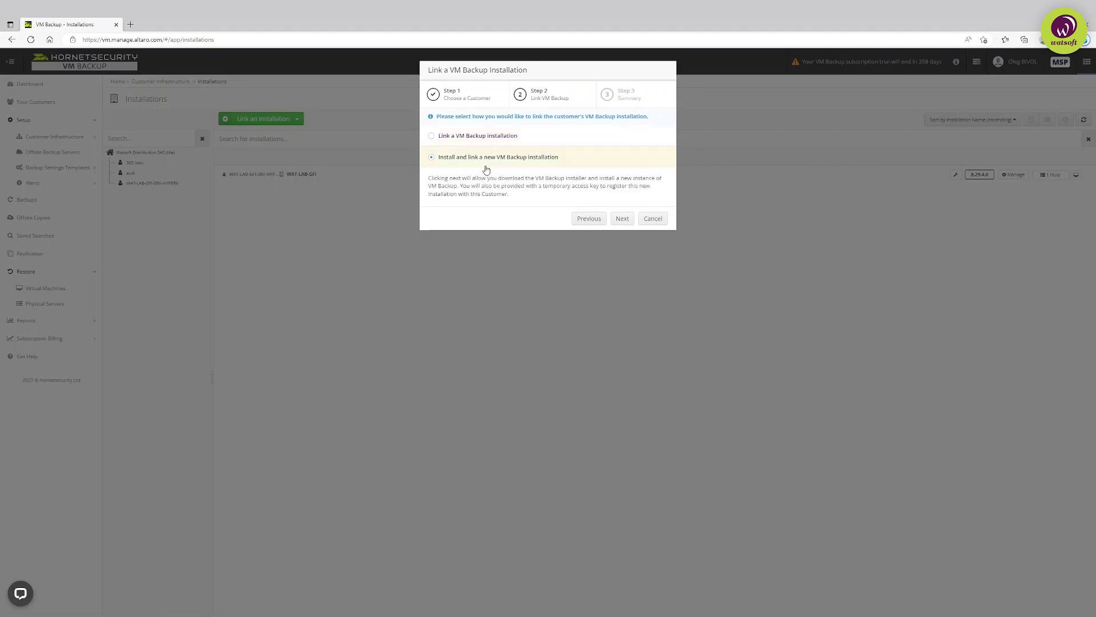
{"action": "left_click", "coordinate": [622, 218]}
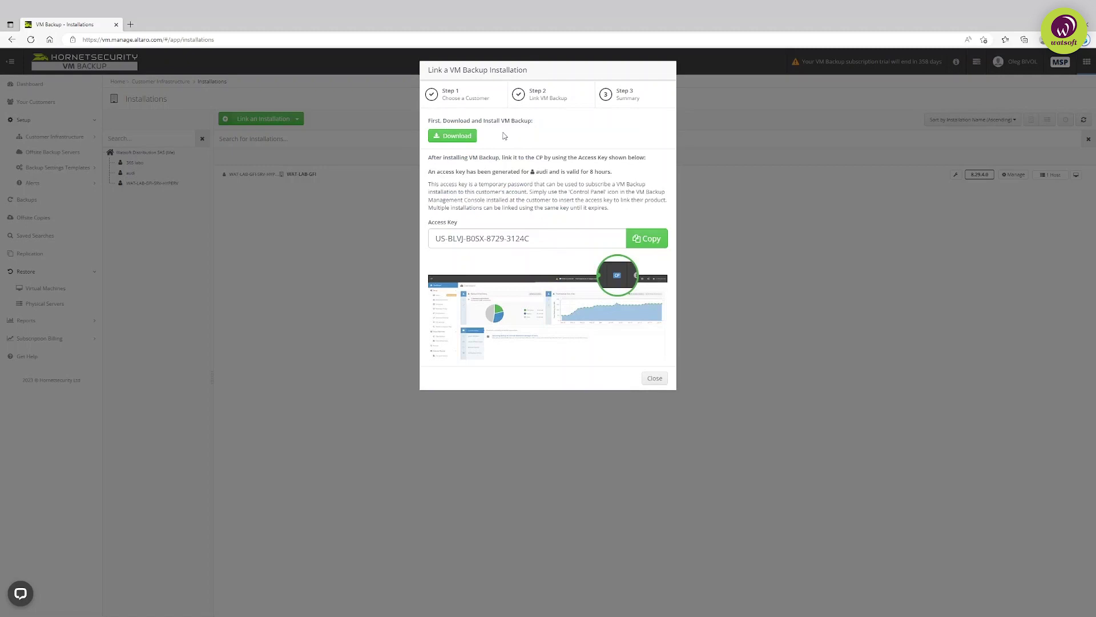
{"action": "left_click", "coordinate": [460, 137]}
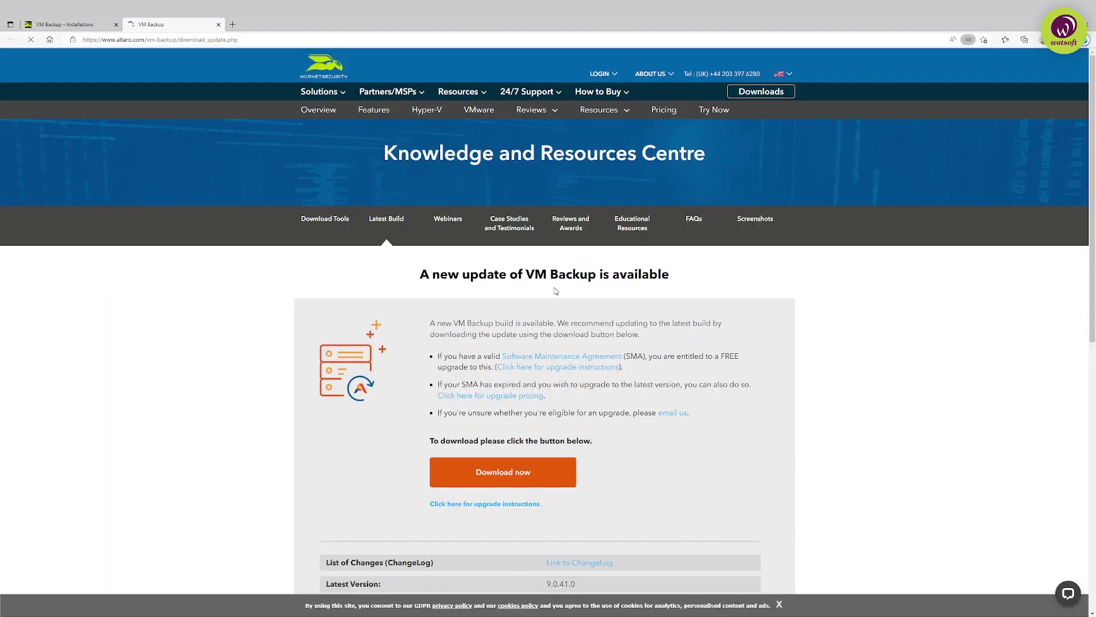
{"action": "left_click", "coordinate": [219, 24]}
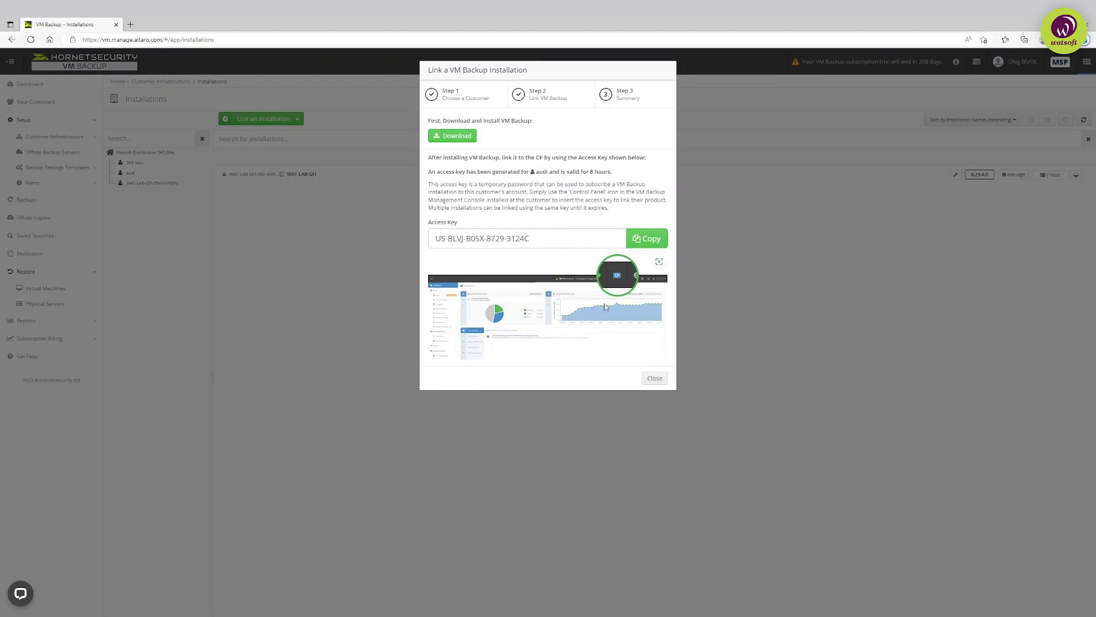
{"action": "left_click", "coordinate": [653, 379]}
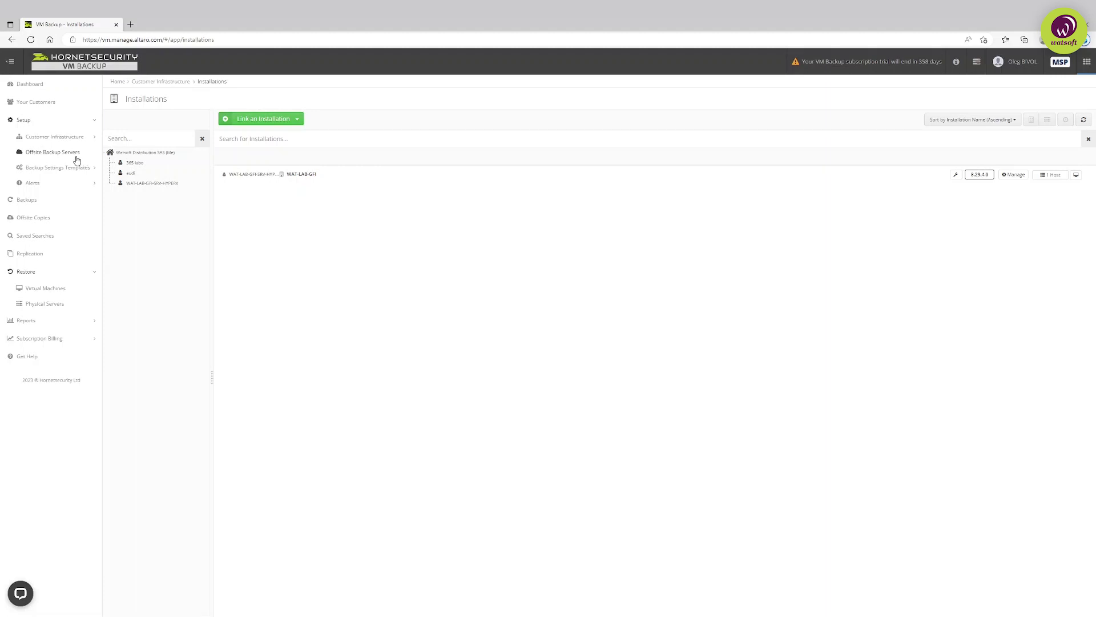
Step: Revoke the audi customer's VM Backup subscription access in the customer list
{"action": "left_click", "coordinate": [40, 109]}
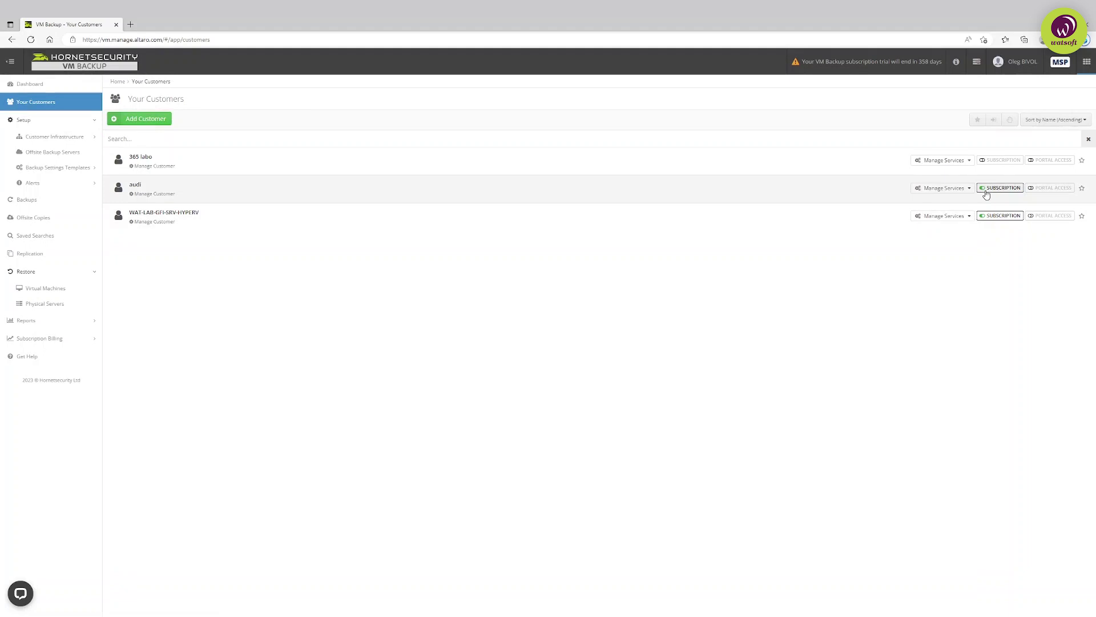
{"action": "left_click", "coordinate": [999, 191]}
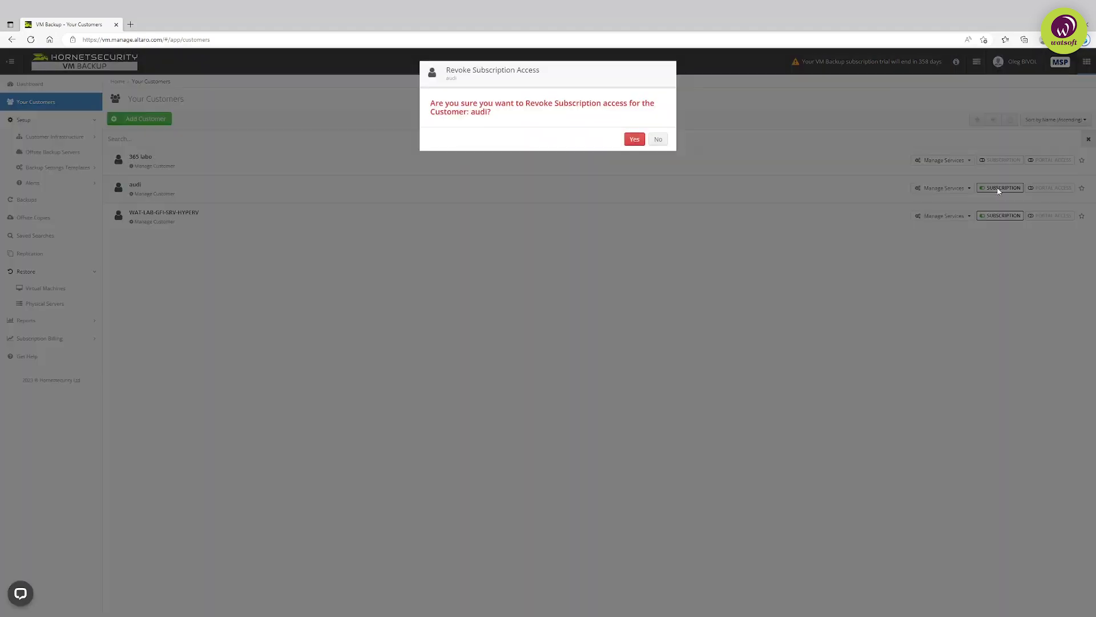
{"action": "left_click", "coordinate": [635, 140]}
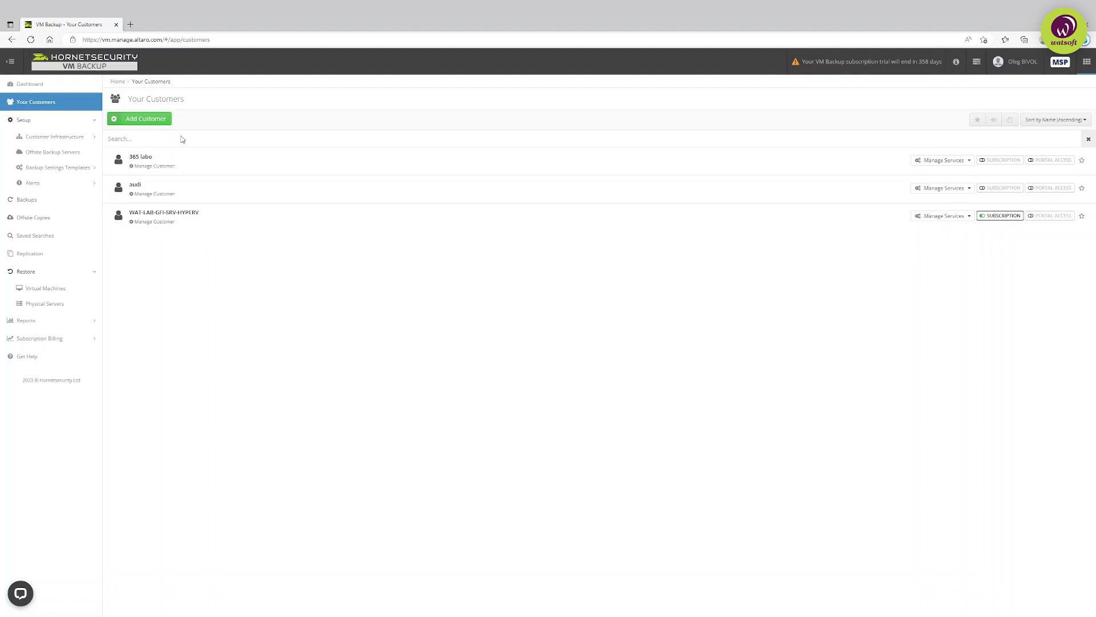
Step: Switch to Account Admin and delete the audi customer from its profile
{"action": "left_click", "coordinate": [1087, 63]}
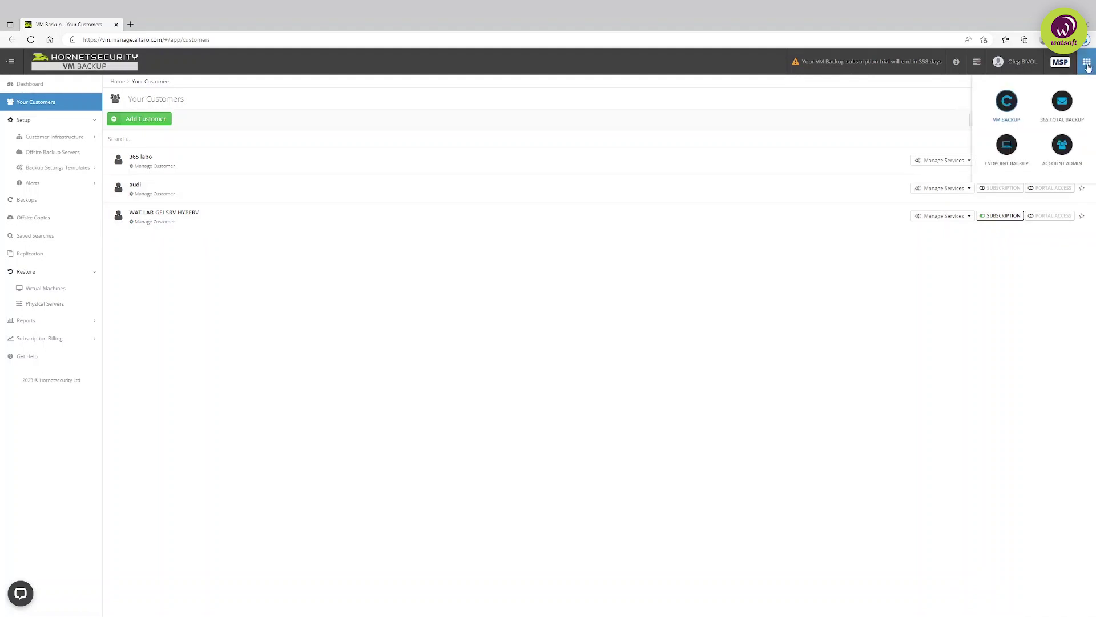
{"action": "left_click", "coordinate": [1062, 144]}
{"action": "left_click", "coordinate": [32, 106]}
{"action": "left_click", "coordinate": [137, 184]}
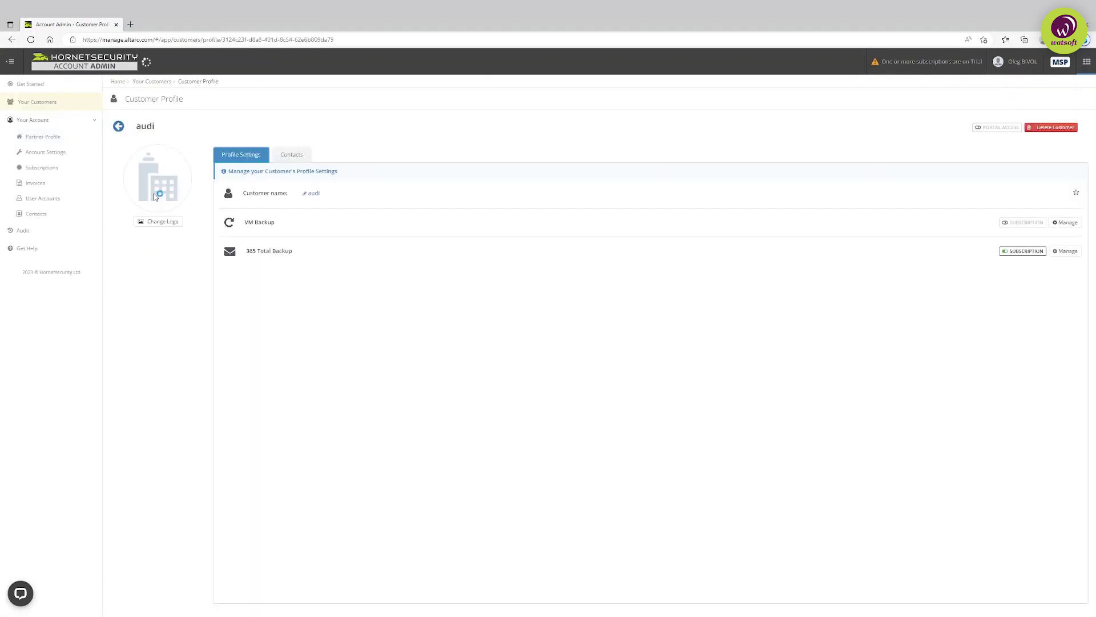
{"action": "left_click", "coordinate": [1053, 126]}
Step: Switch back to VM Backup and view the portal access invitation form for WAT-LAB-GFI-SRV-HYPERV without granting access
{"action": "left_click", "coordinate": [1086, 62]}
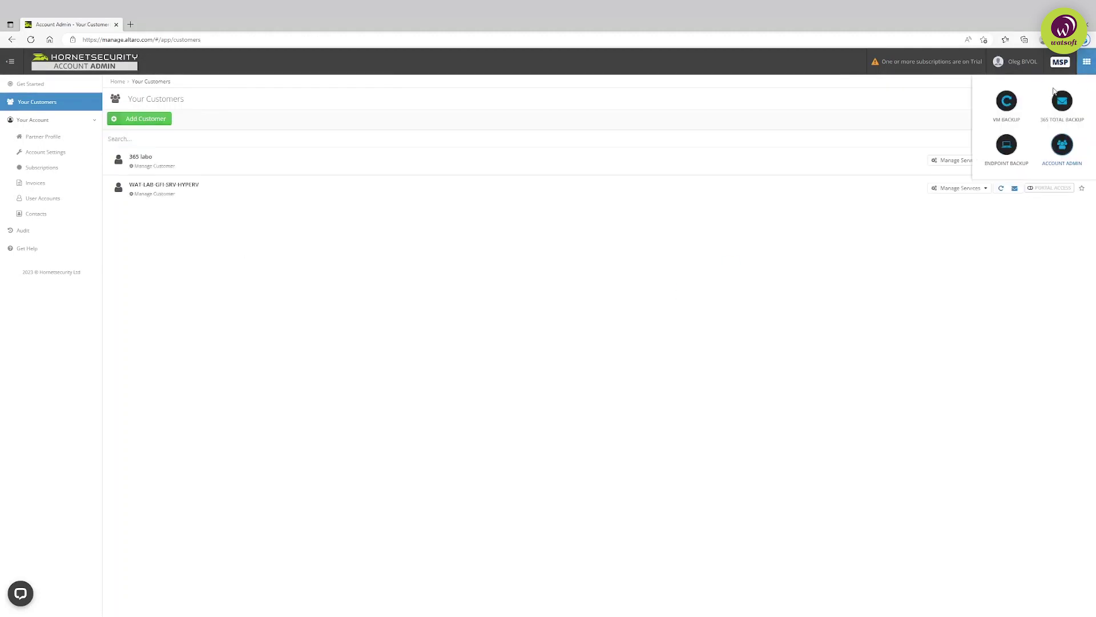
{"action": "left_click", "coordinate": [1006, 101]}
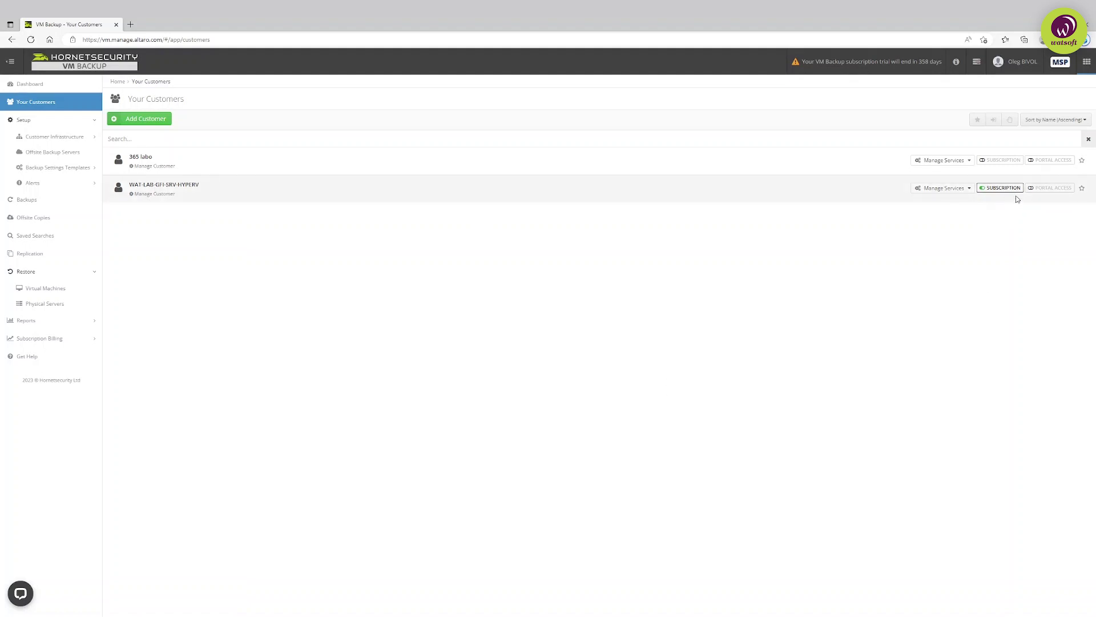
{"action": "left_click", "coordinate": [1065, 193]}
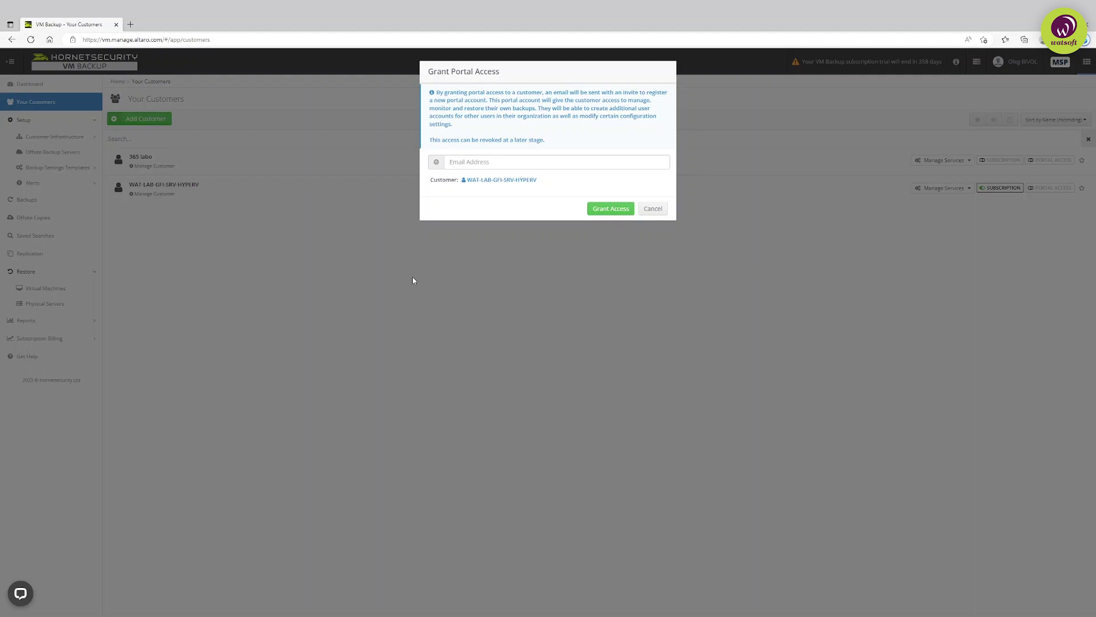
{"action": "left_click", "coordinate": [653, 209]}
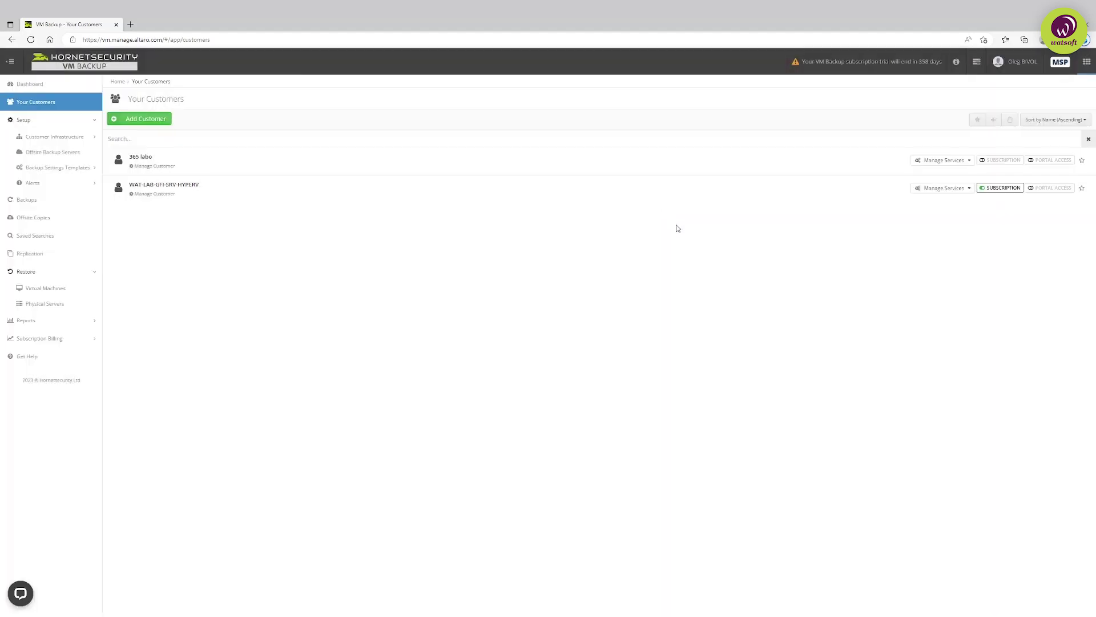
Step: Open the WAT-LAB-GFI installation and examine its network backup location settings and the choices for adding another backup location
{"action": "left_click", "coordinate": [37, 139]}
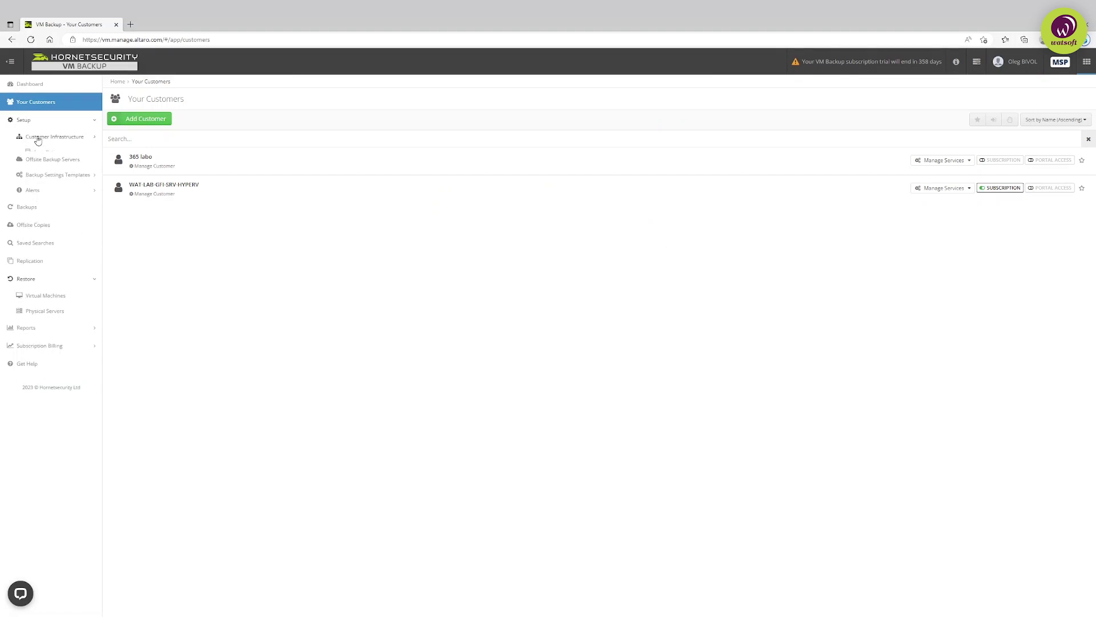
{"action": "left_click", "coordinate": [49, 154]}
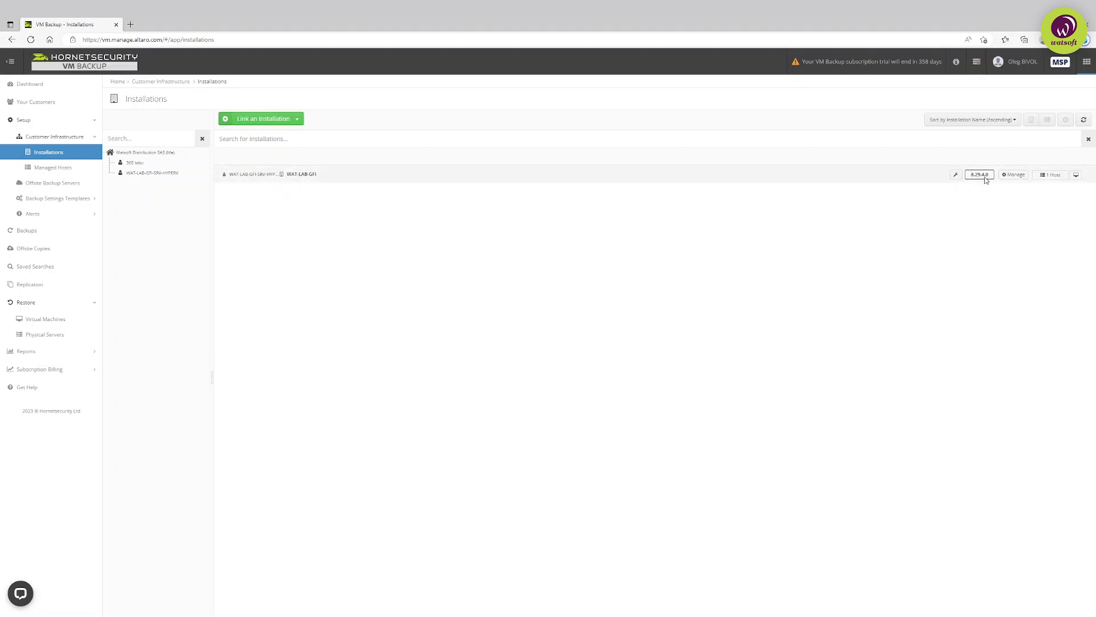
{"action": "left_click", "coordinate": [1012, 178]}
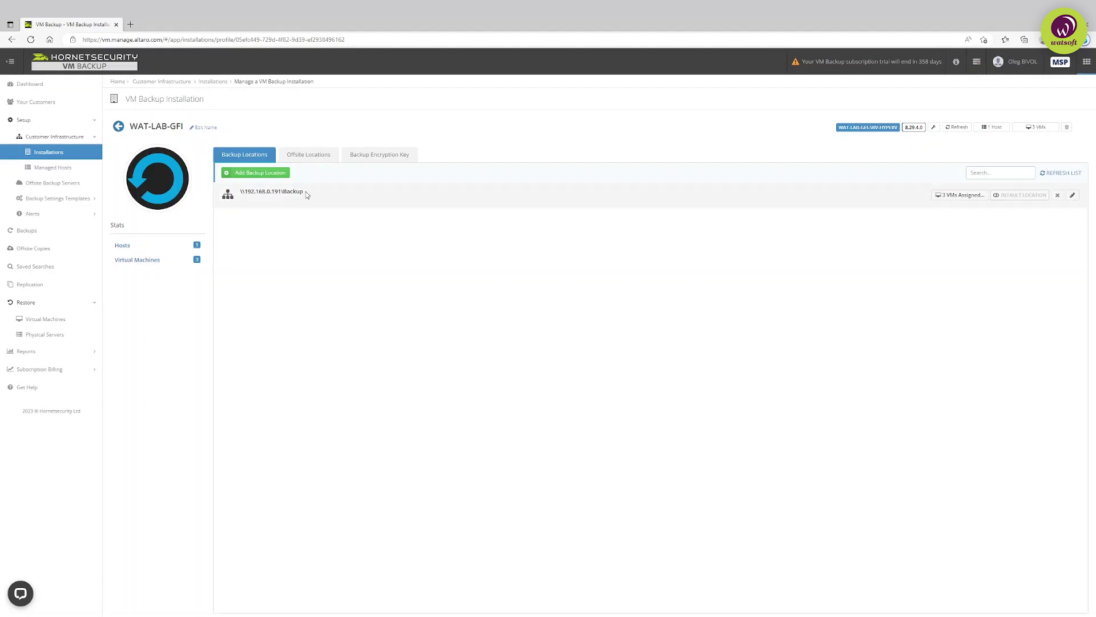
{"action": "left_click", "coordinate": [1072, 196]}
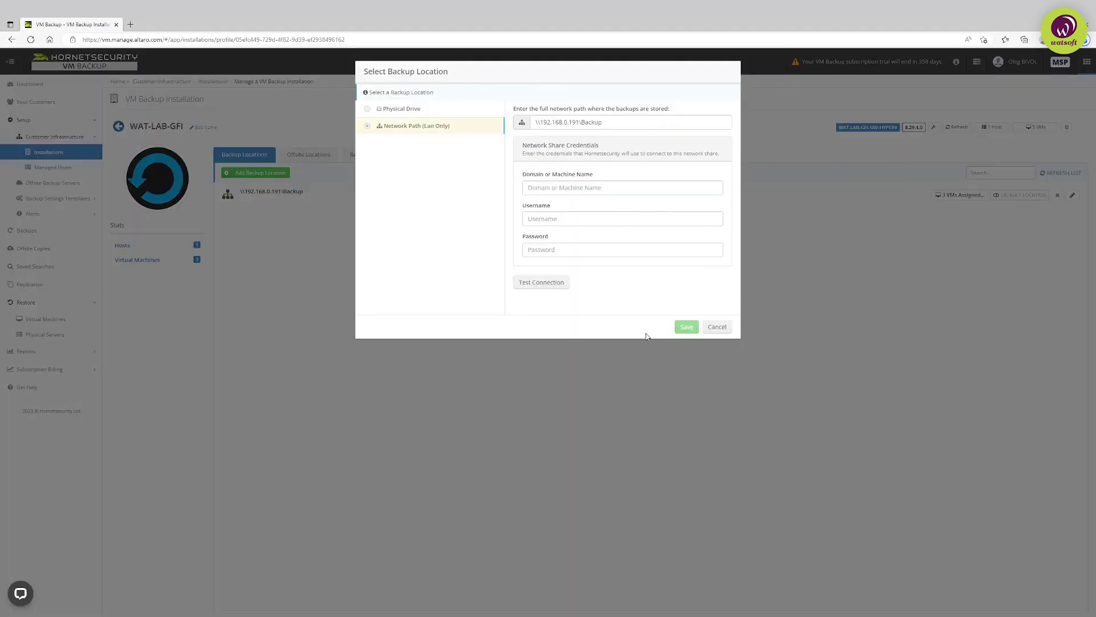
{"action": "left_click", "coordinate": [719, 328]}
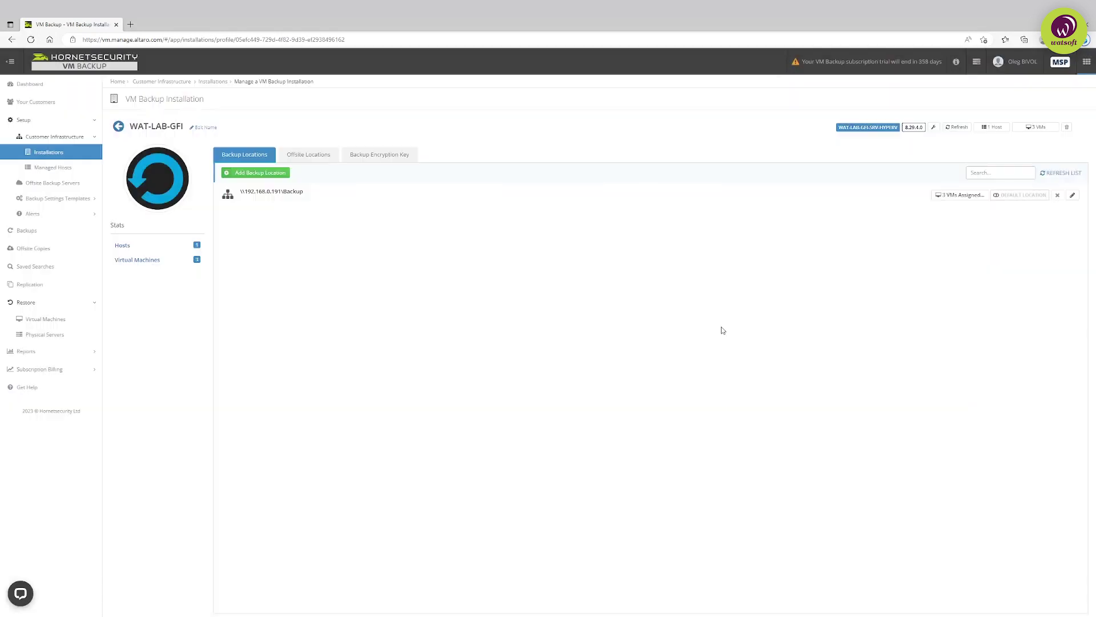
{"action": "left_click", "coordinate": [248, 173]}
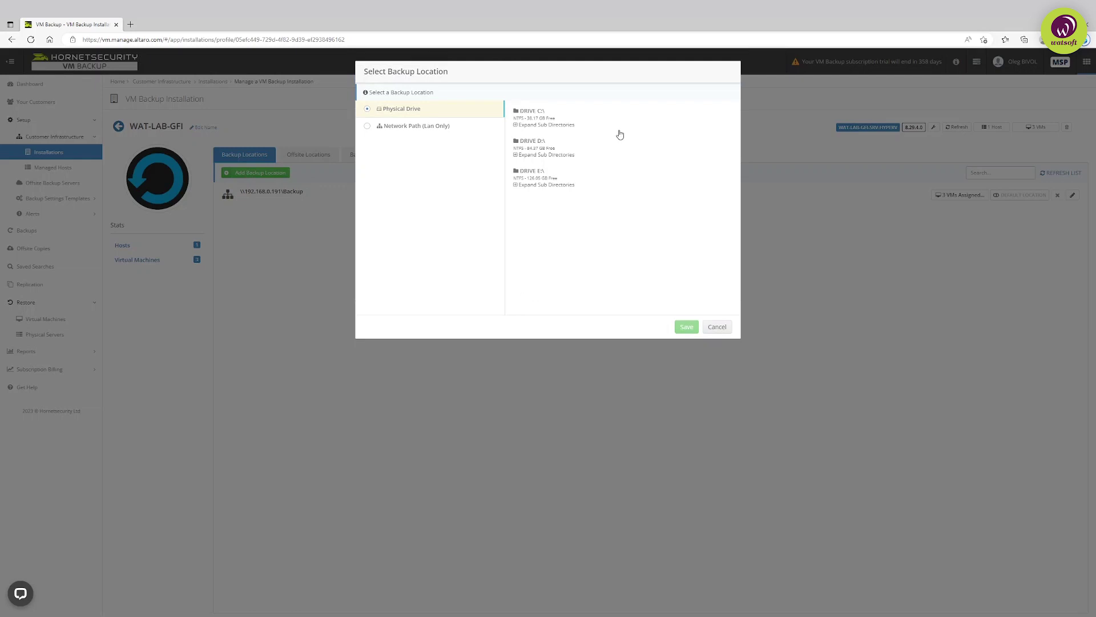
{"action": "left_click", "coordinate": [728, 326]}
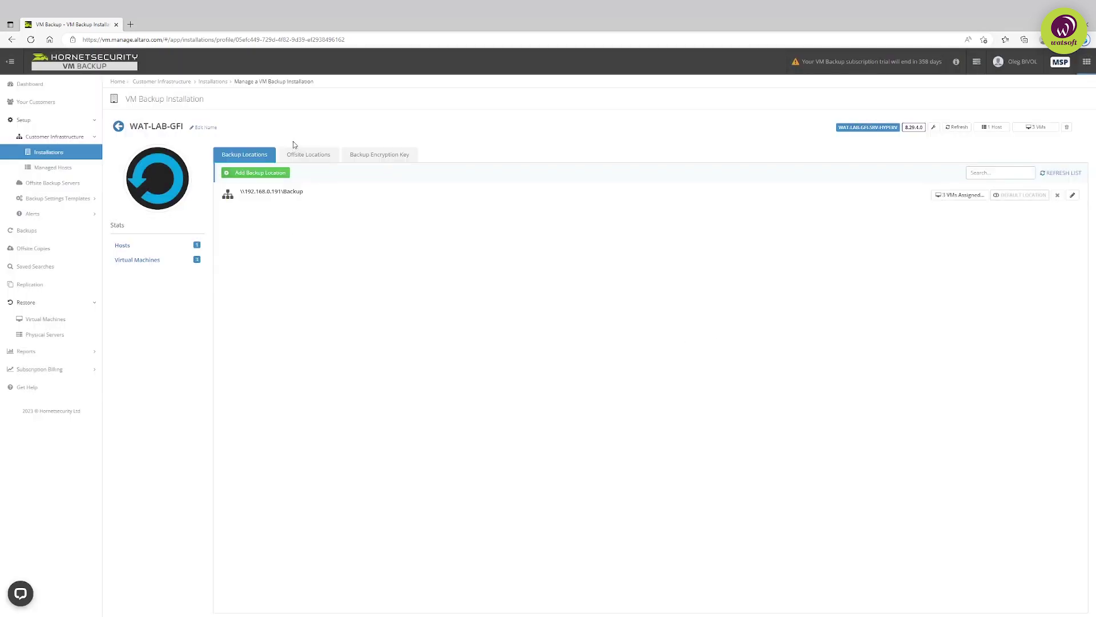
Step: Examine WAT-LAB-GFI's offsite locations, the types available for a new offsite location, and its backup encryption key status
{"action": "left_click", "coordinate": [311, 161]}
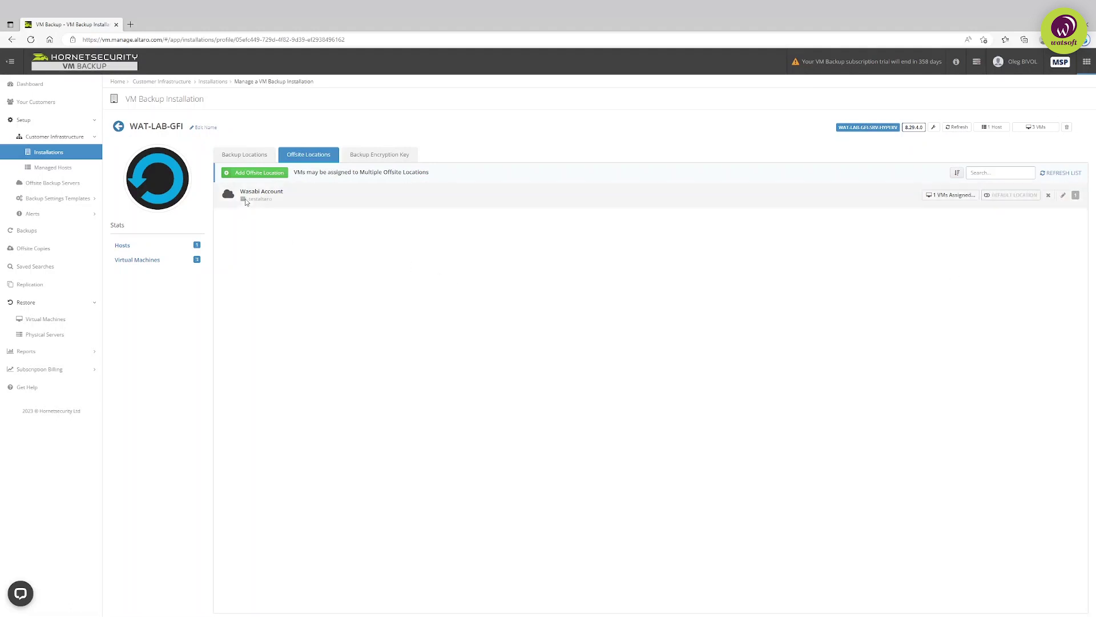
{"action": "left_click", "coordinate": [259, 173]}
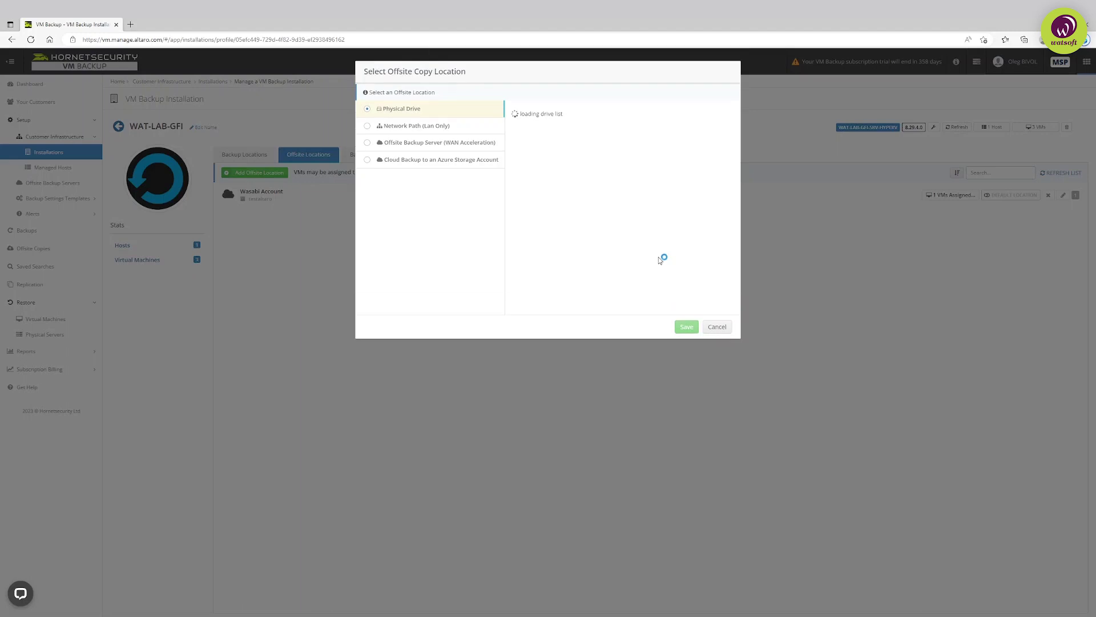
{"action": "left_click", "coordinate": [717, 326]}
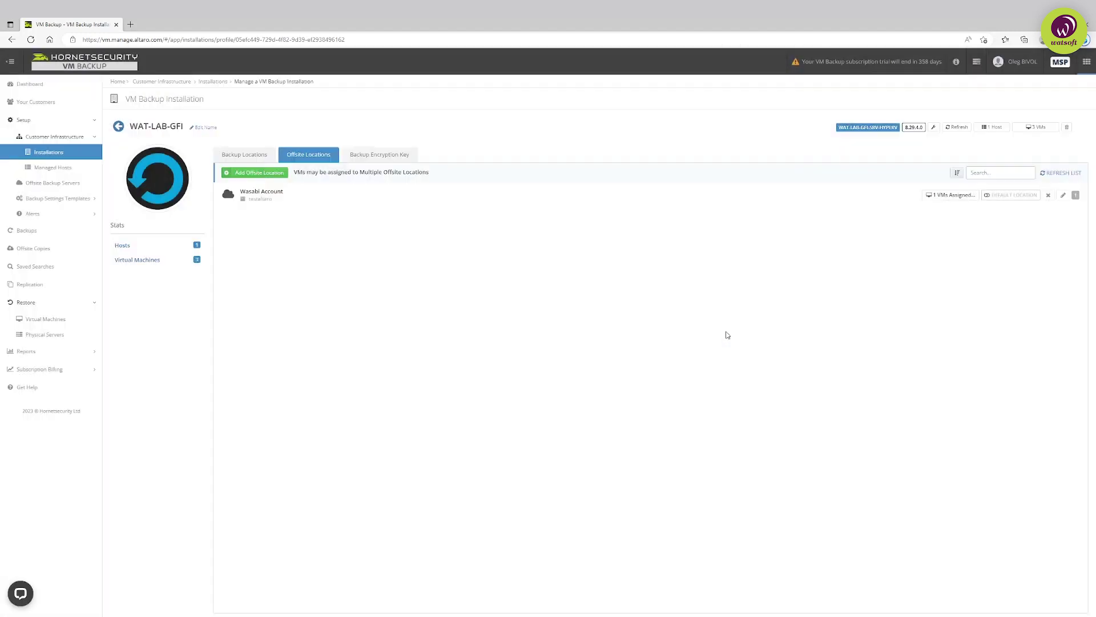
{"action": "left_click", "coordinate": [375, 157]}
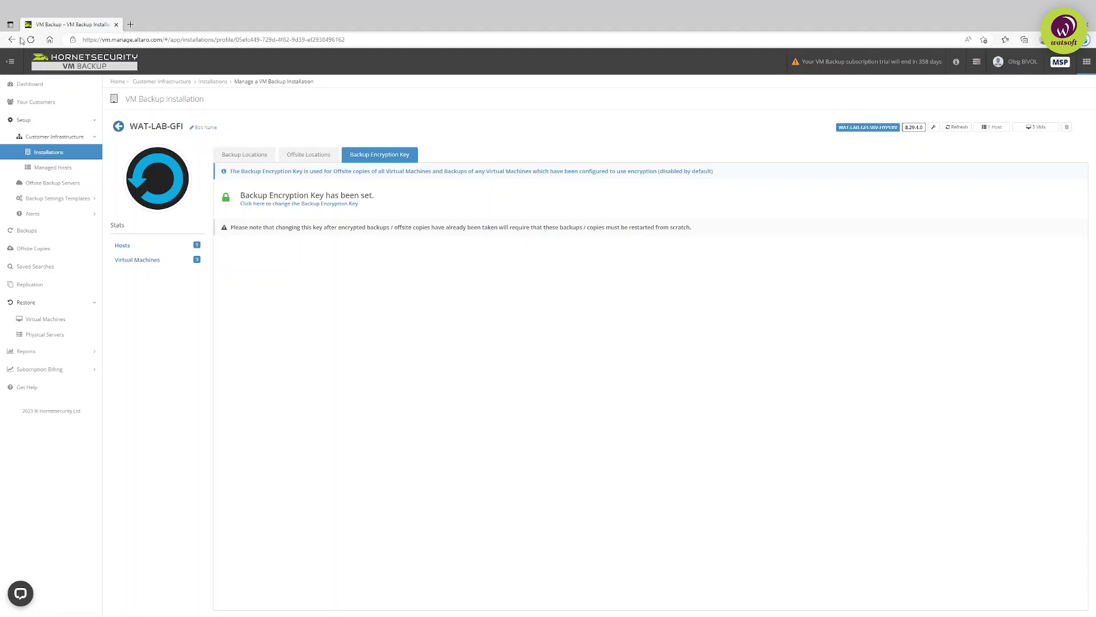
Step: View the types for linking a new installation and check the Hyper-V host agent installer for managed host WAT-LAB-GFI without installing it
{"action": "left_click", "coordinate": [36, 150]}
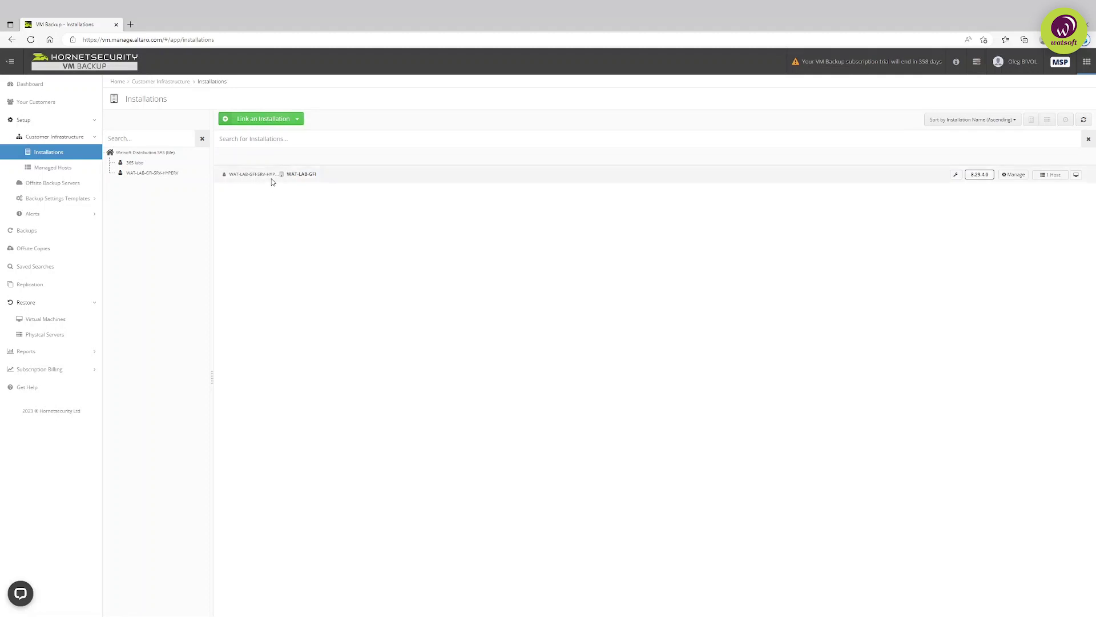
{"action": "left_click", "coordinate": [273, 119]}
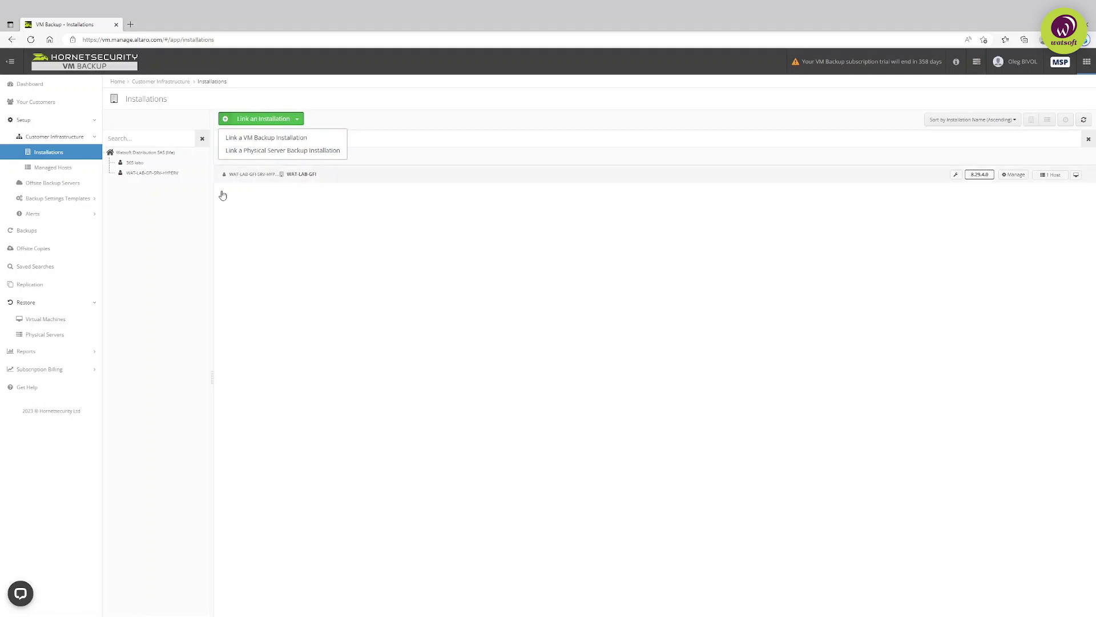
{"action": "left_click", "coordinate": [57, 168]}
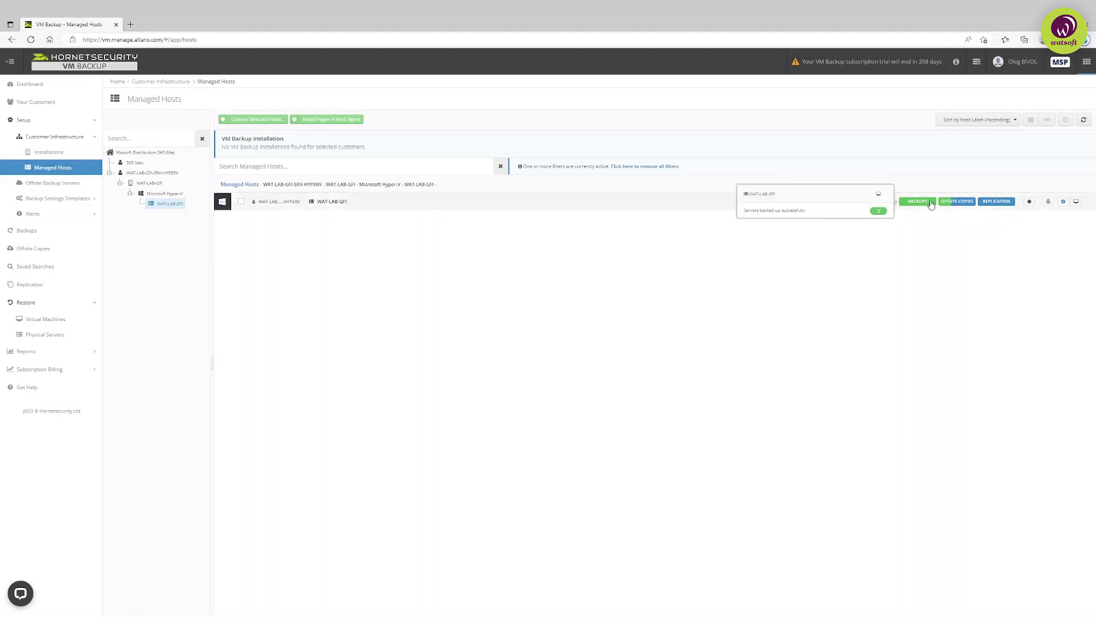
{"action": "left_click", "coordinate": [241, 202]}
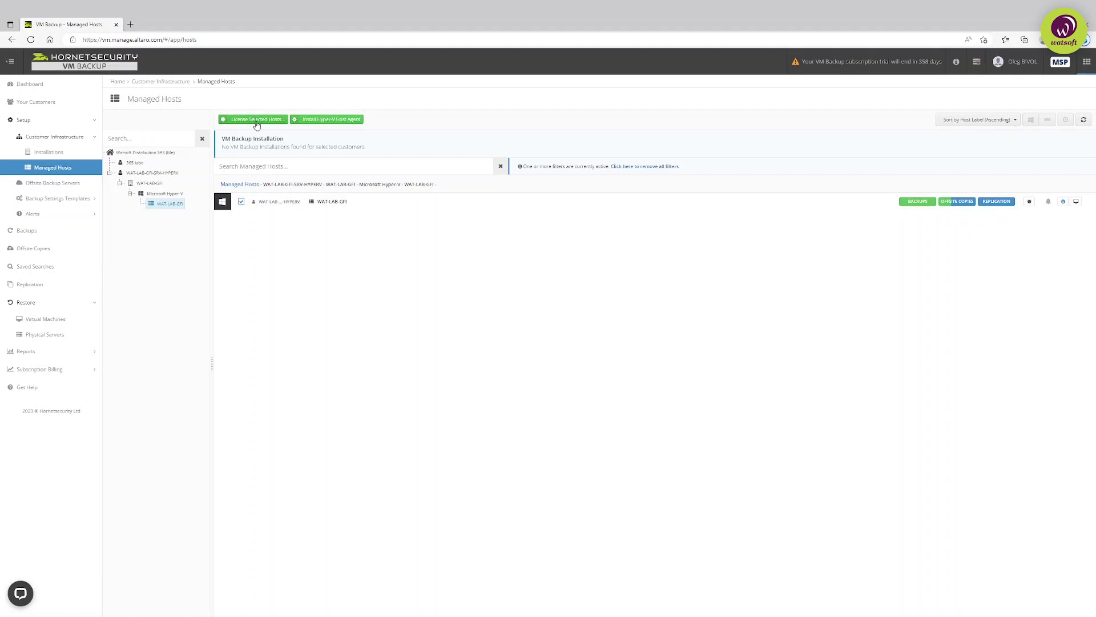
{"action": "left_click", "coordinate": [322, 121]}
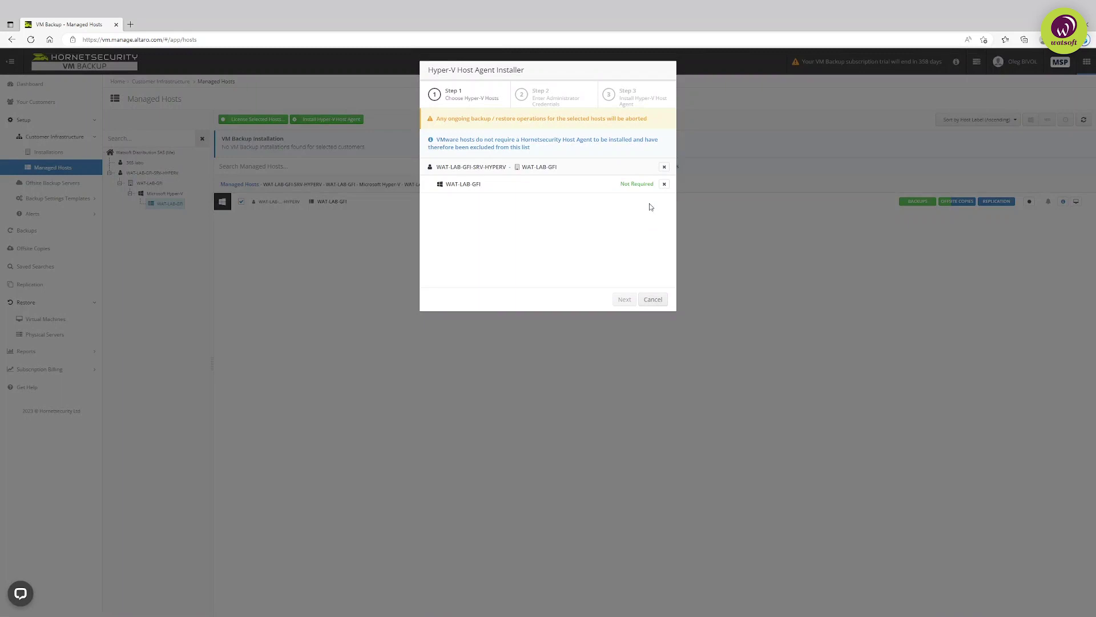
{"action": "left_click", "coordinate": [654, 300]}
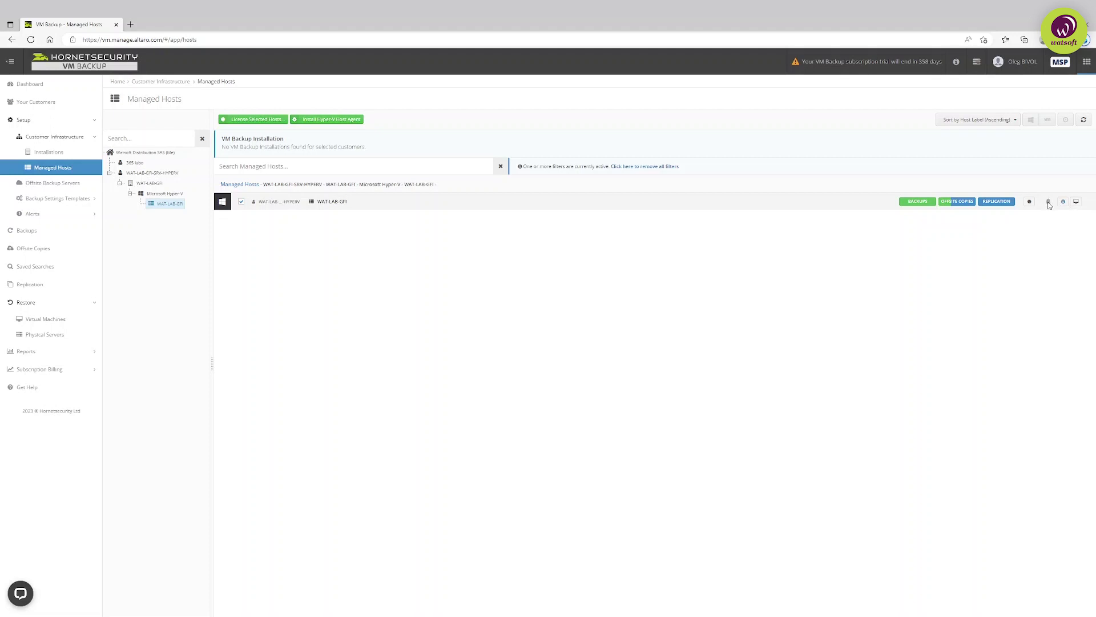
Step: View the offsite backup servers and examine the Backup-VM-WATLAB-client template's schedule, retention policy and advanced settings without changing them
{"action": "left_click", "coordinate": [52, 183]}
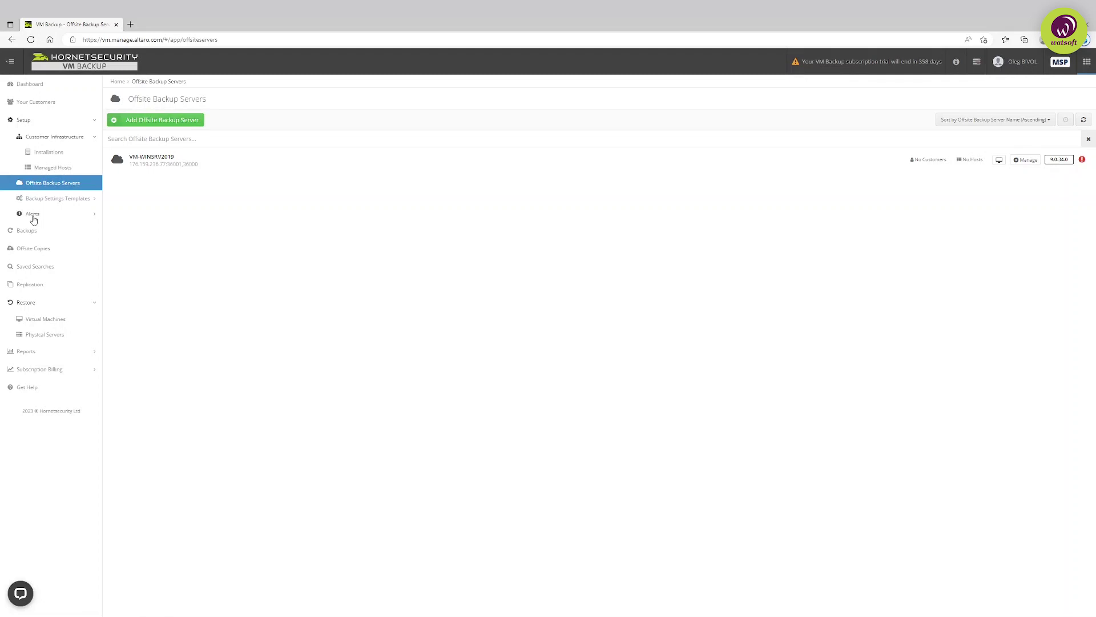
{"action": "left_click", "coordinate": [61, 204]}
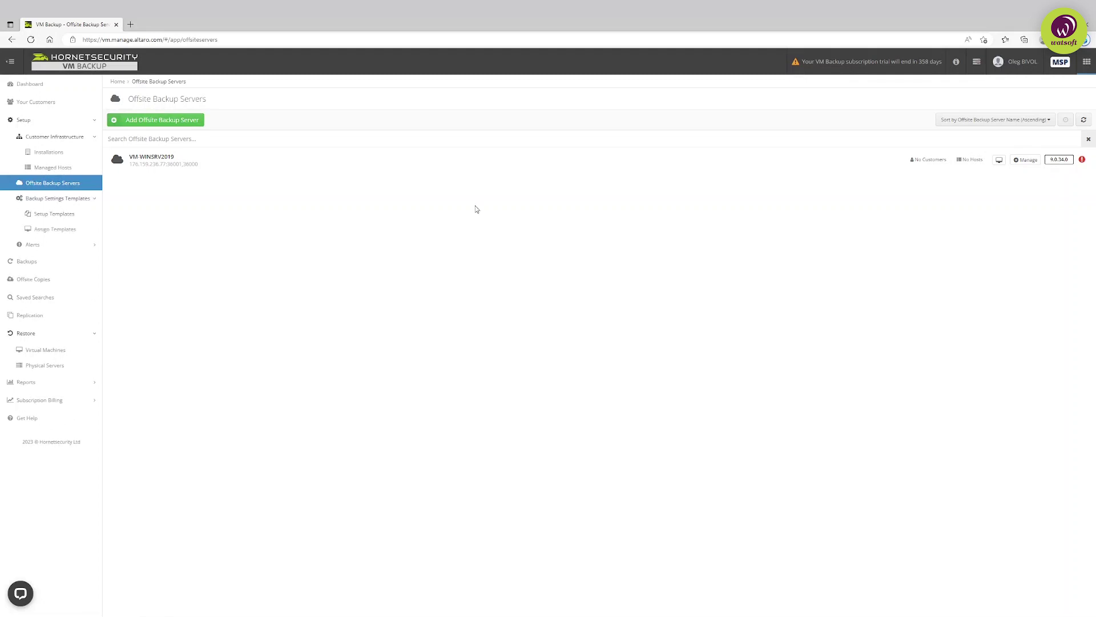
{"action": "left_click", "coordinate": [57, 215]}
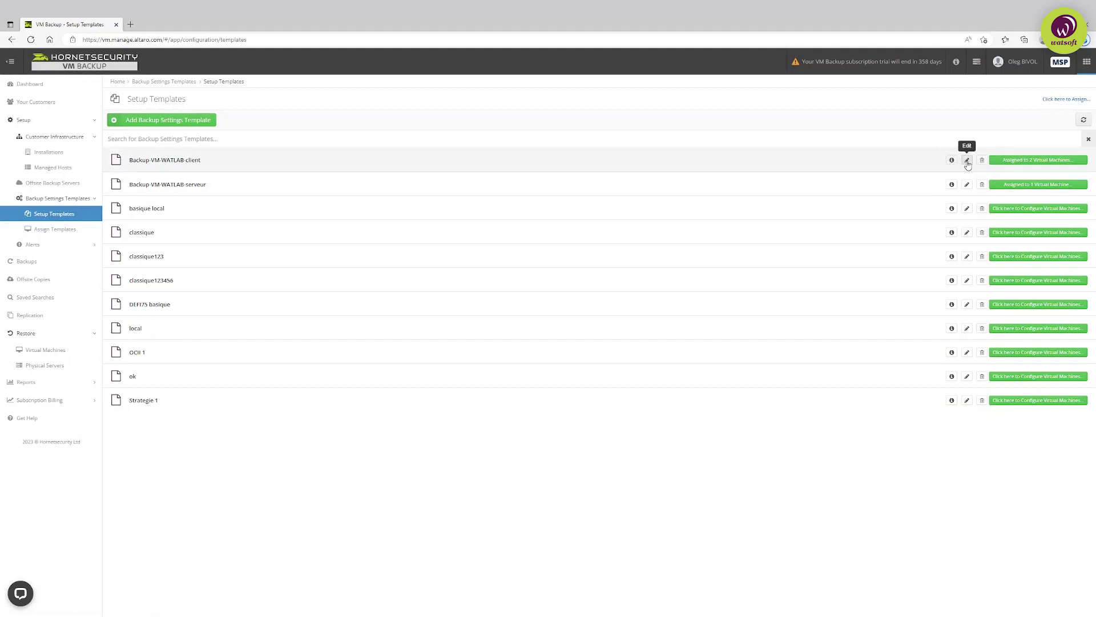
{"action": "left_click", "coordinate": [966, 162]}
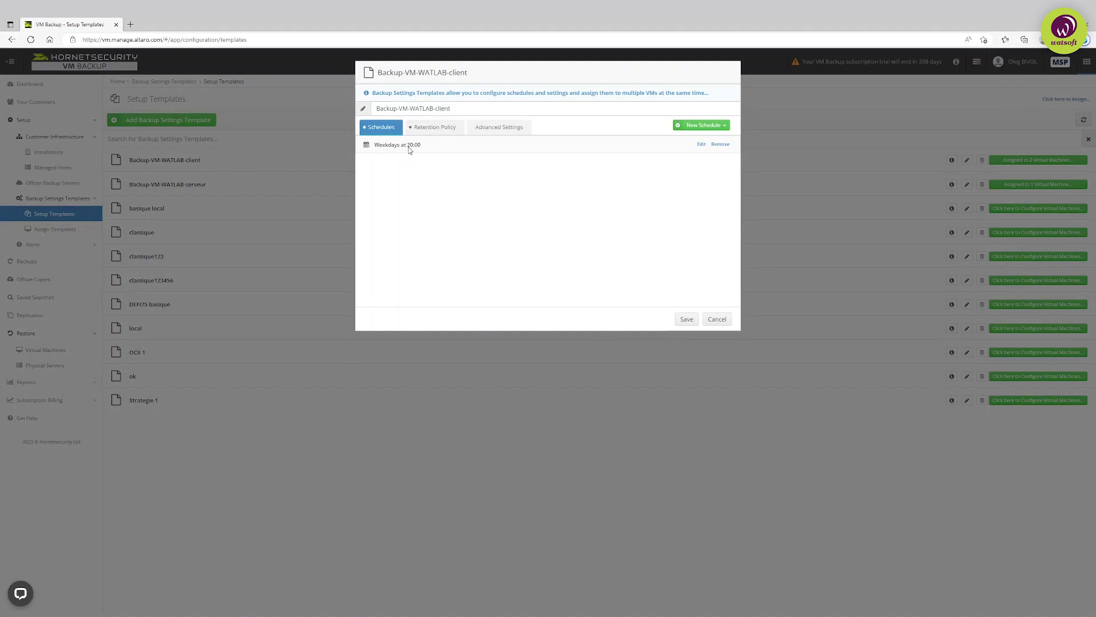
{"action": "left_click", "coordinate": [701, 145]}
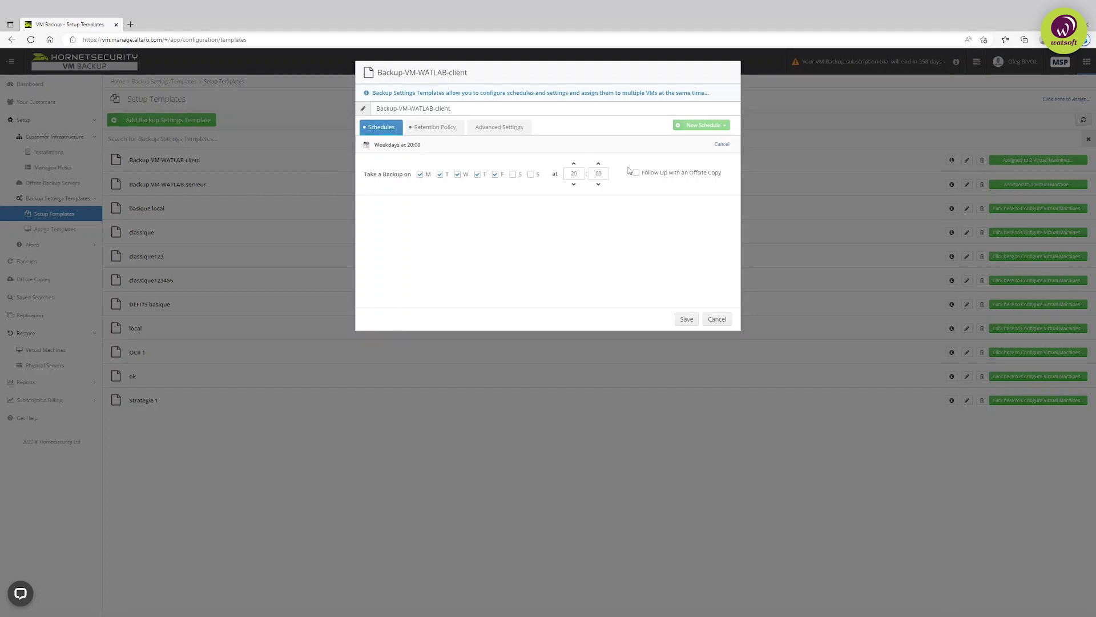
{"action": "left_click", "coordinate": [445, 129]}
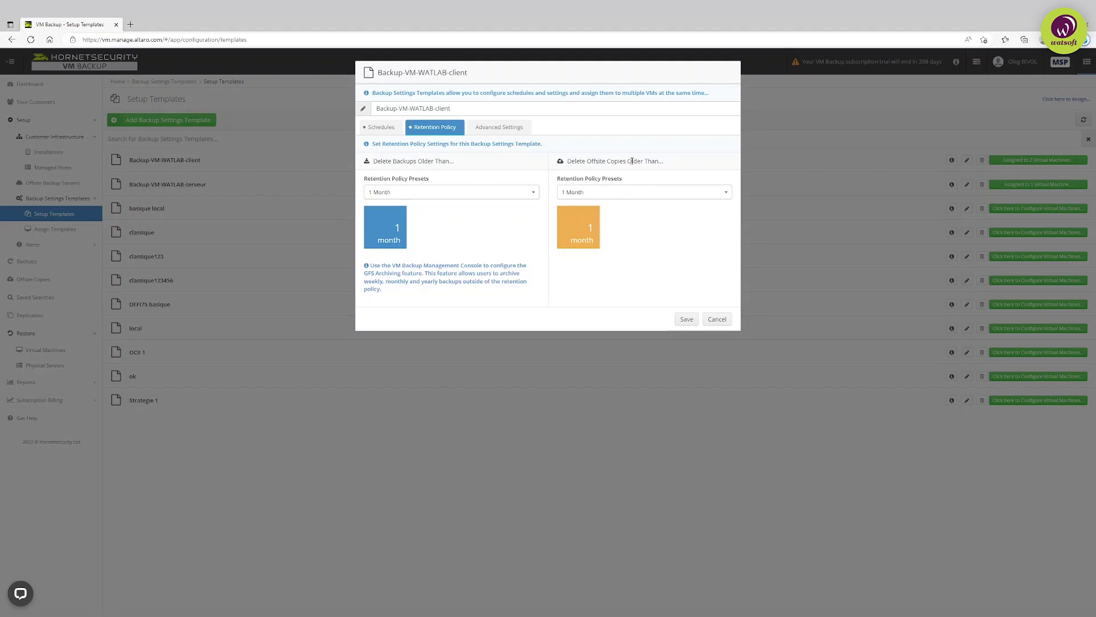
{"action": "left_click", "coordinate": [505, 132]}
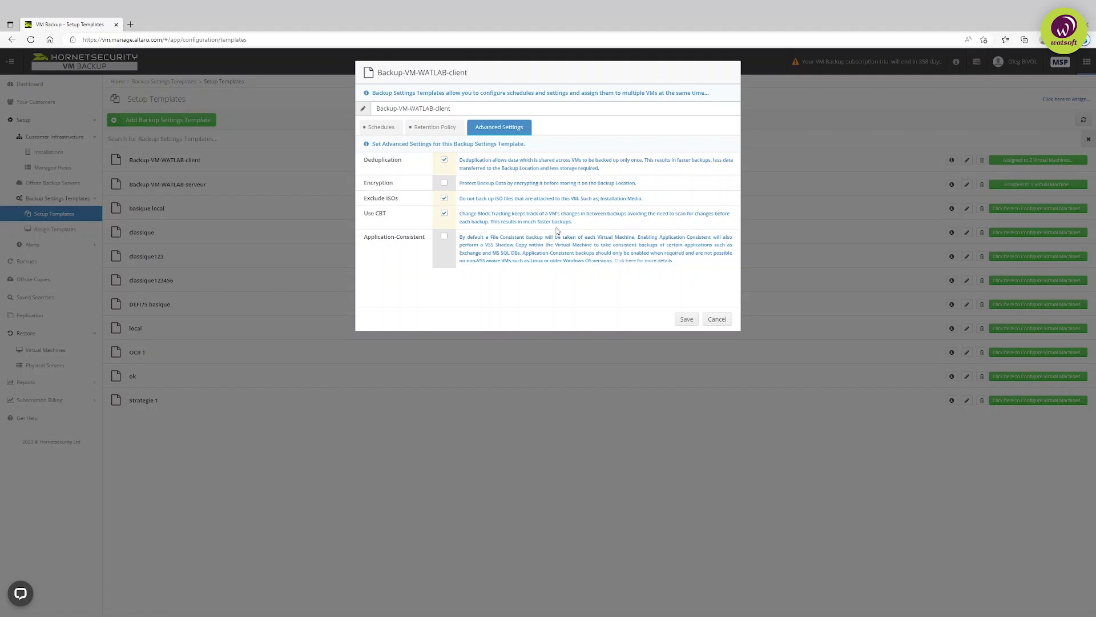
{"action": "left_click", "coordinate": [718, 320]}
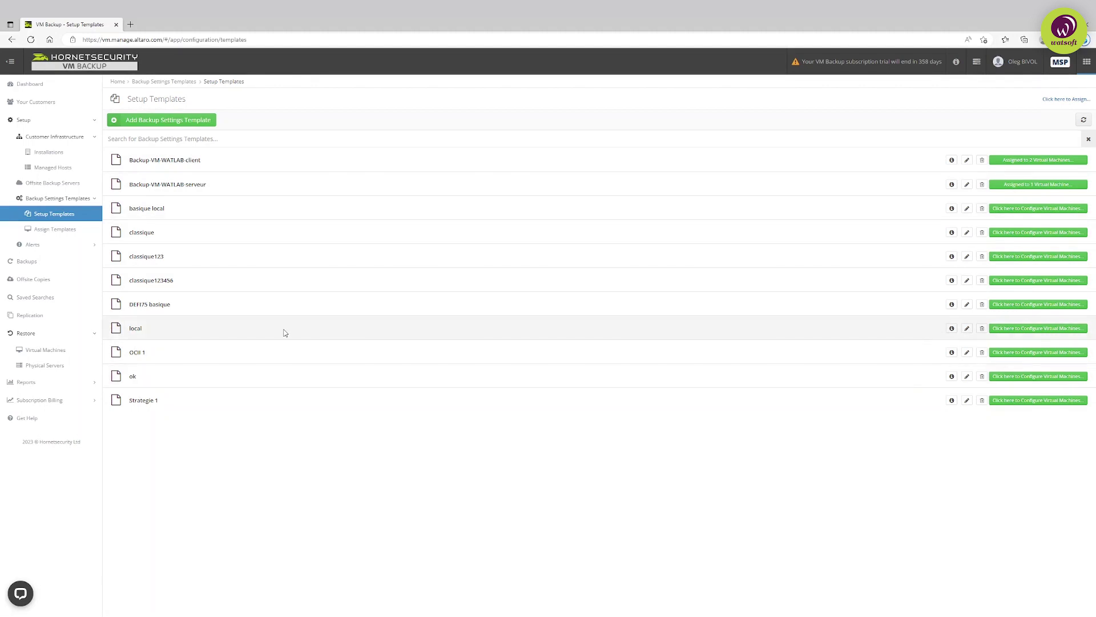
Step: Unassign the backup settings template from the WIN10-client-in-AD virtual machine
{"action": "left_click", "coordinate": [61, 230]}
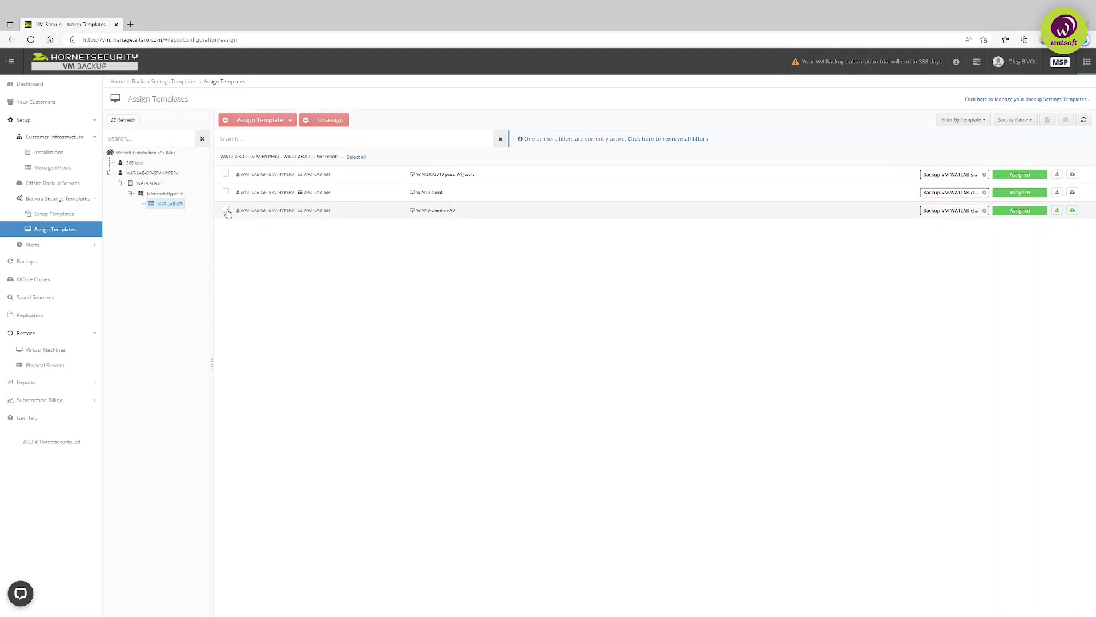
{"action": "left_click", "coordinate": [227, 211]}
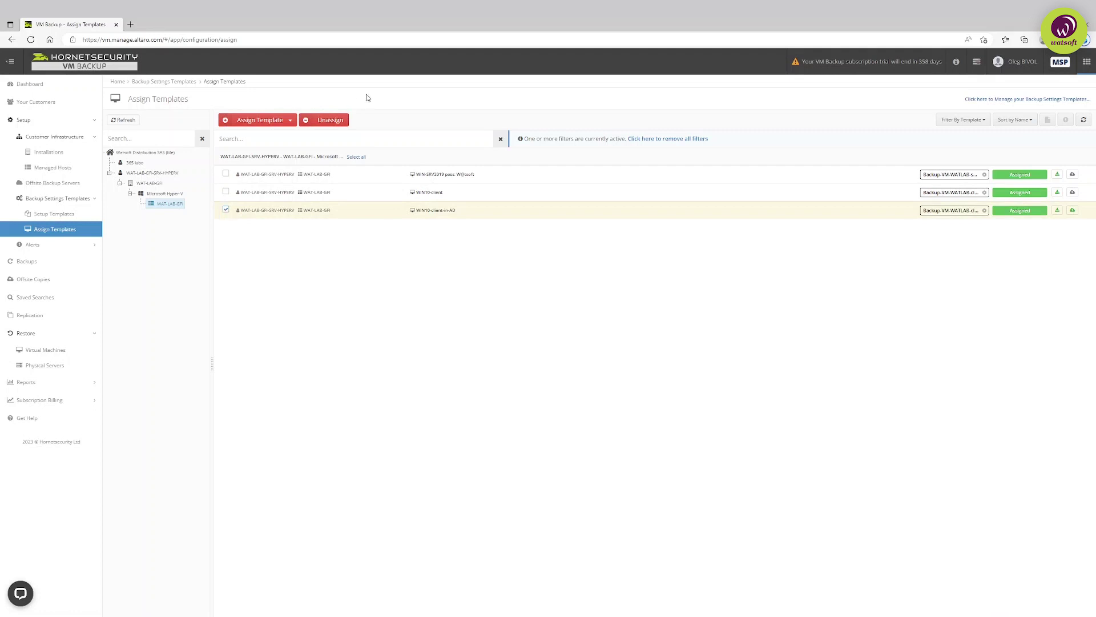
{"action": "left_click", "coordinate": [332, 121]}
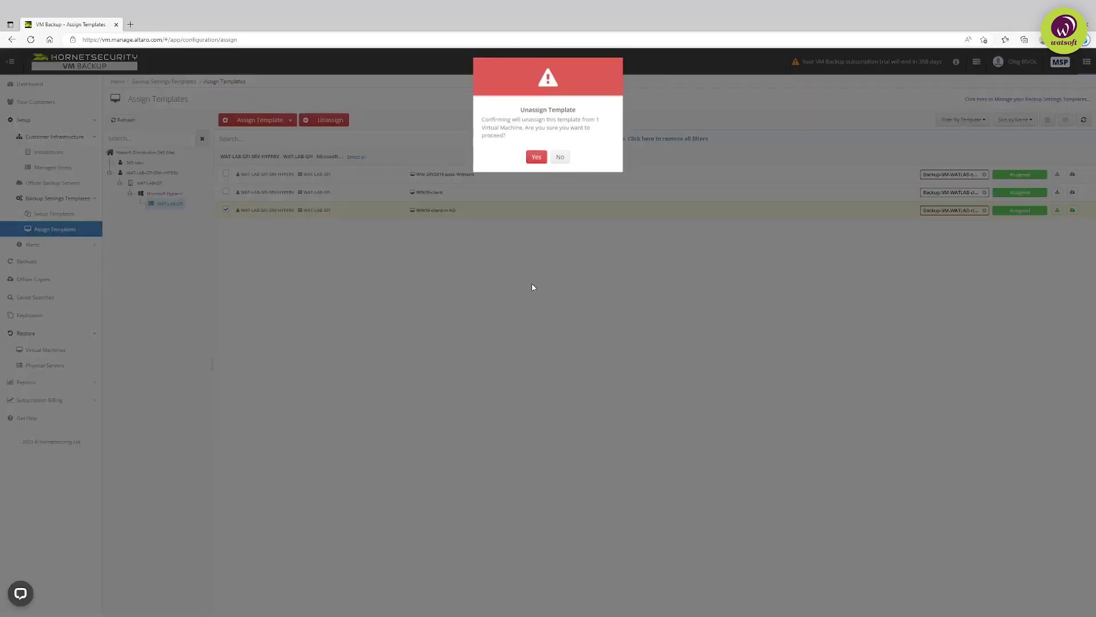
{"action": "left_click", "coordinate": [536, 160]}
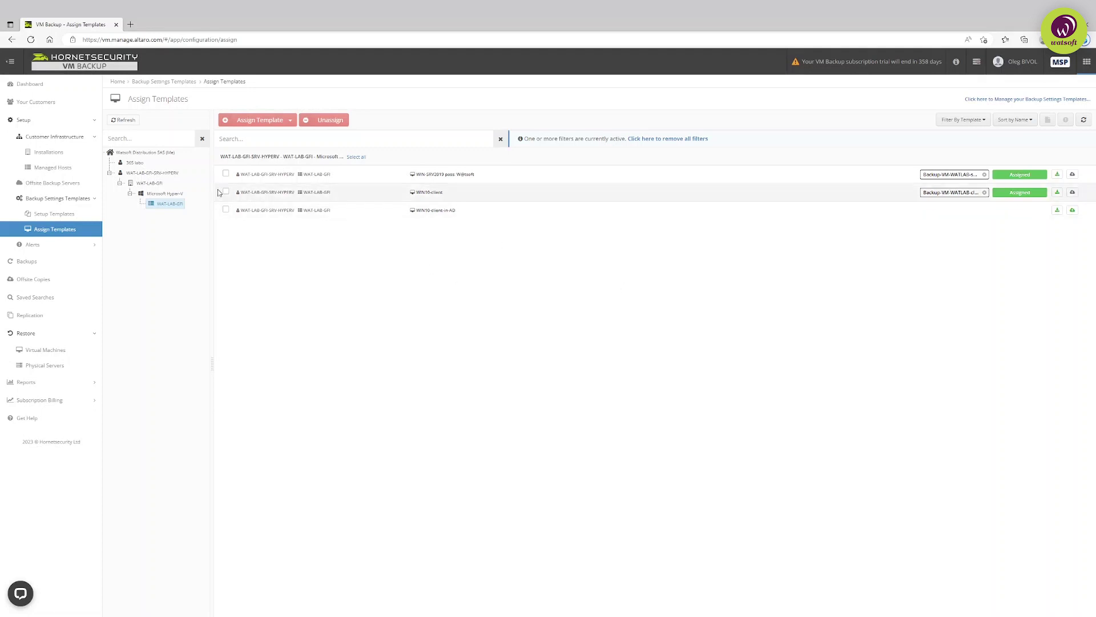
Step: Assign the Backup-VM-WATLAB-client template to the WIN10-client-in-AD virtual machine
{"action": "left_click", "coordinate": [226, 210]}
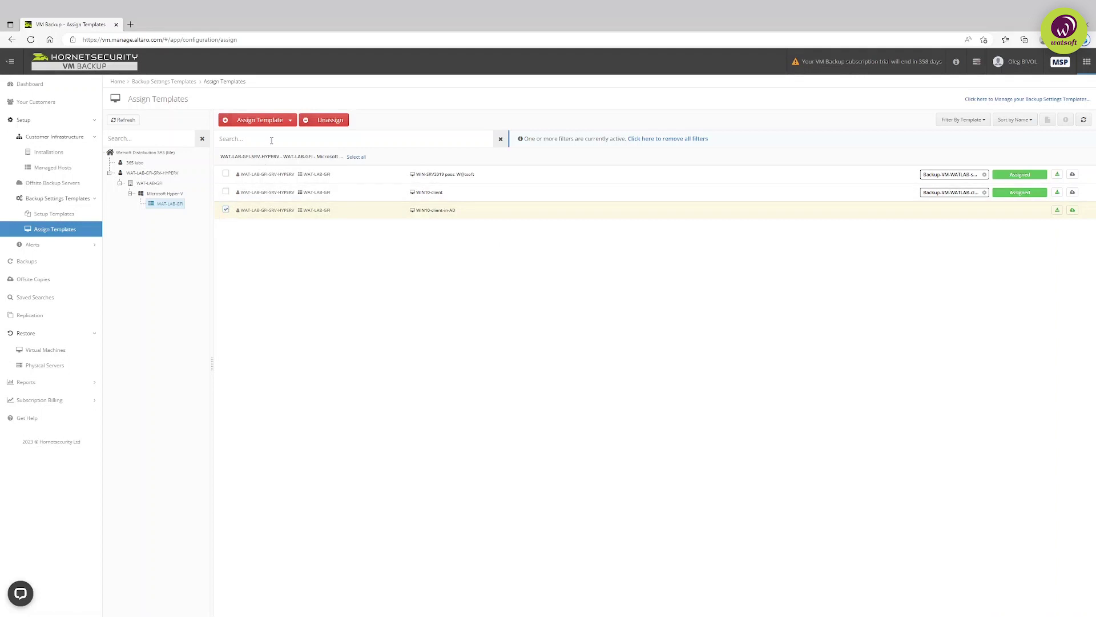
{"action": "left_click", "coordinate": [291, 121]}
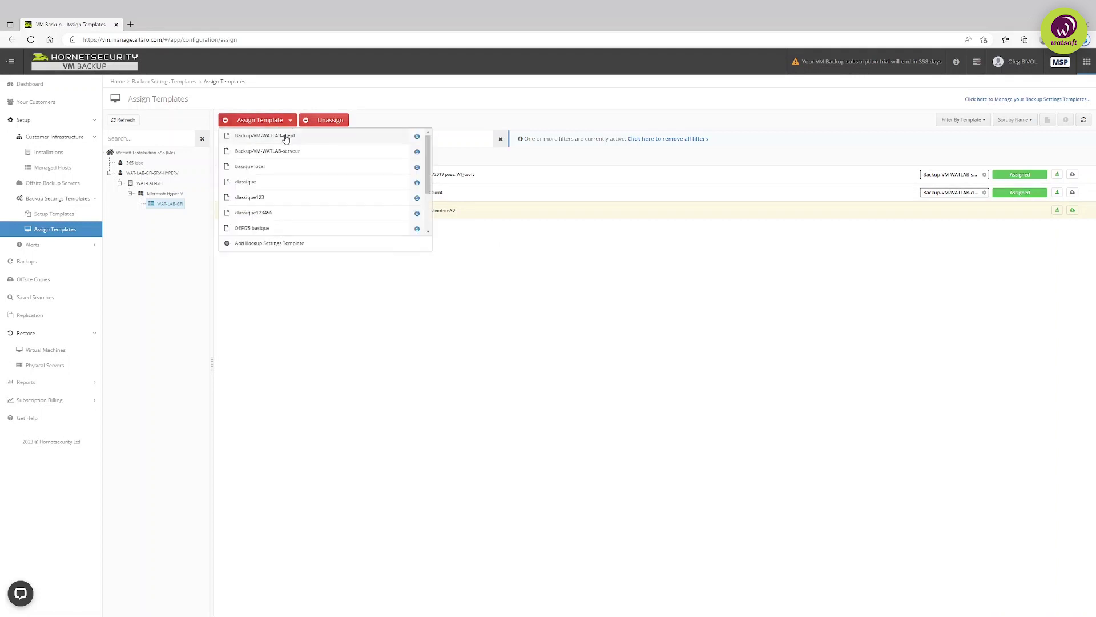
{"action": "left_click", "coordinate": [286, 136]}
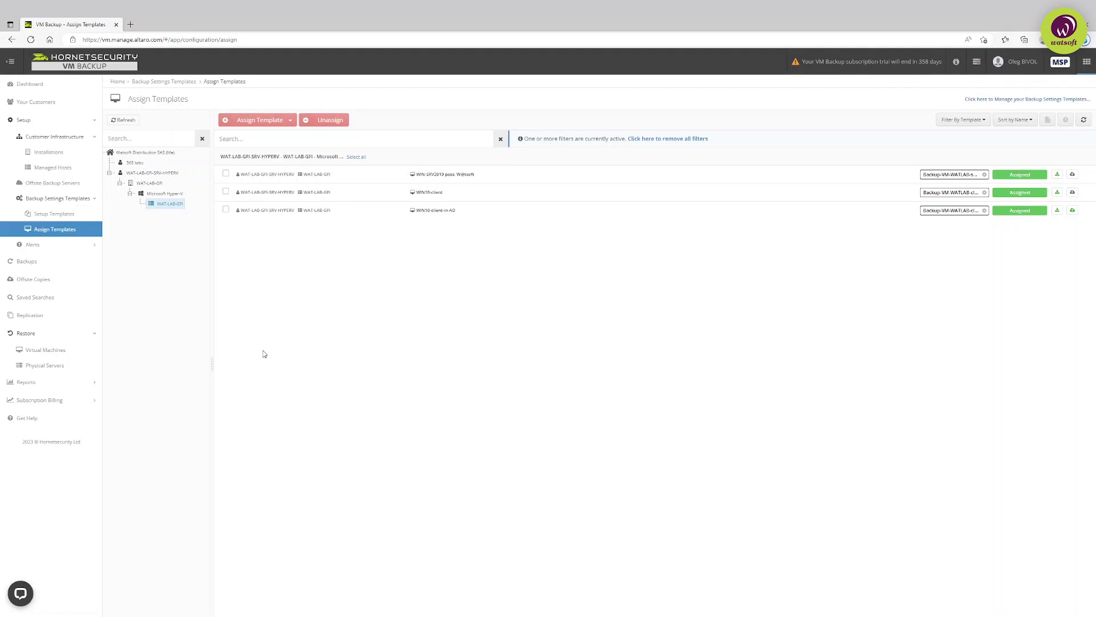
Step: Examine the daily summary email settings and the form for adding a report contact, without adding one
{"action": "left_click", "coordinate": [56, 247]}
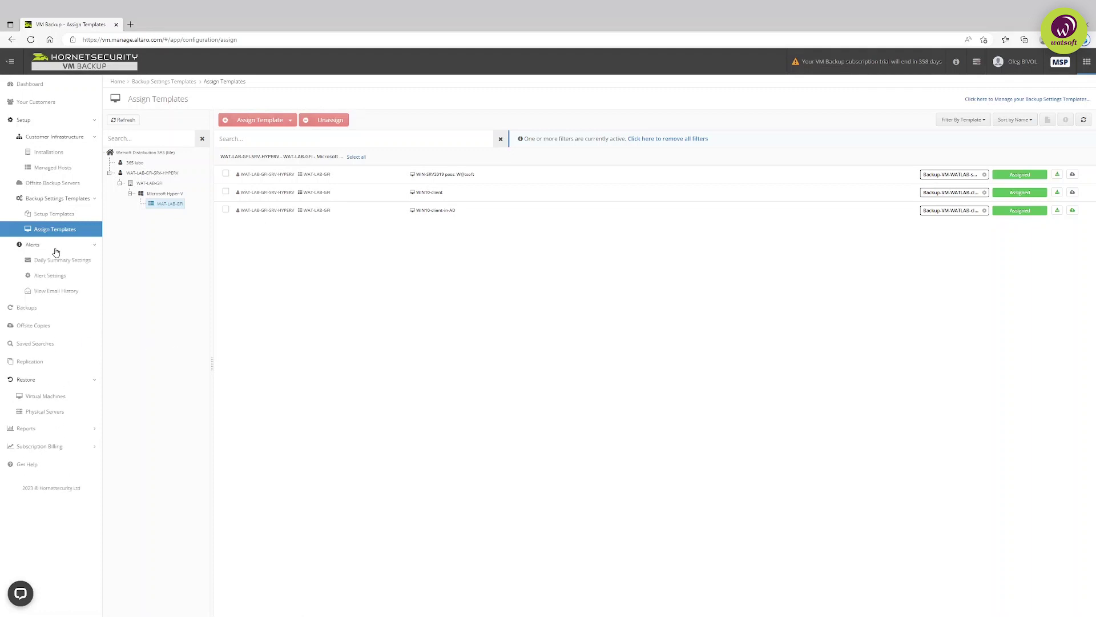
{"action": "left_click", "coordinate": [57, 262]}
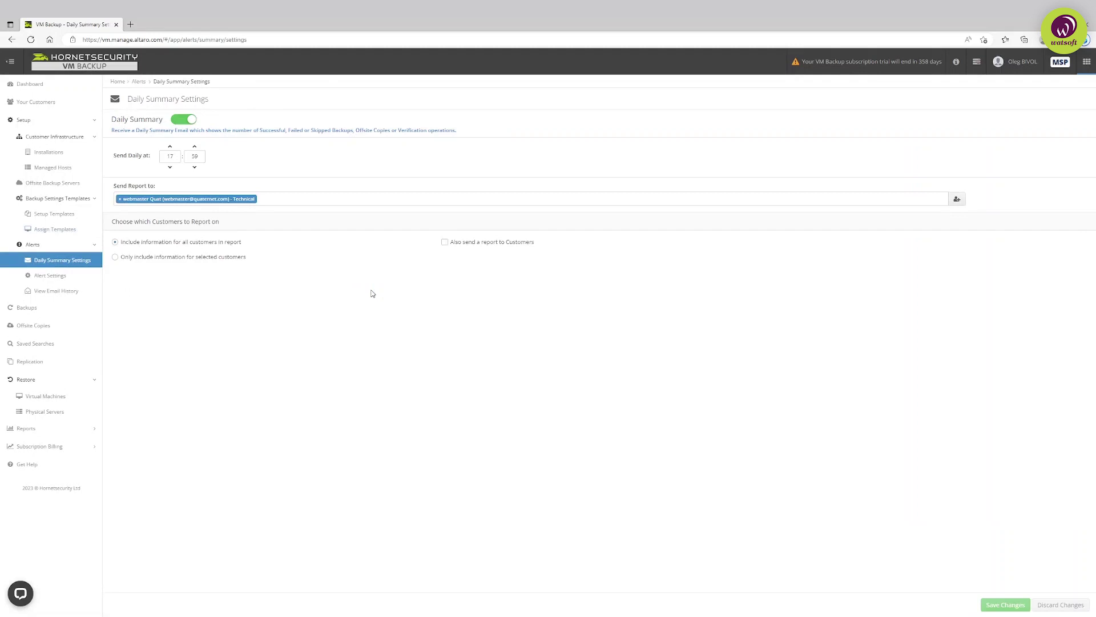
{"action": "left_click", "coordinate": [958, 199]}
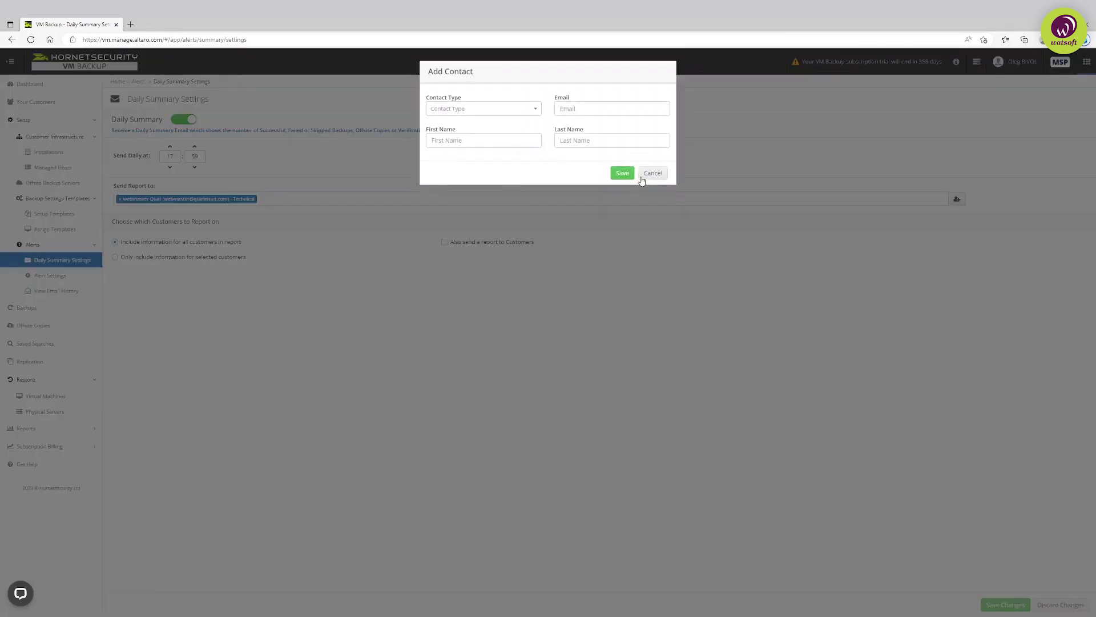
{"action": "left_click", "coordinate": [651, 174]}
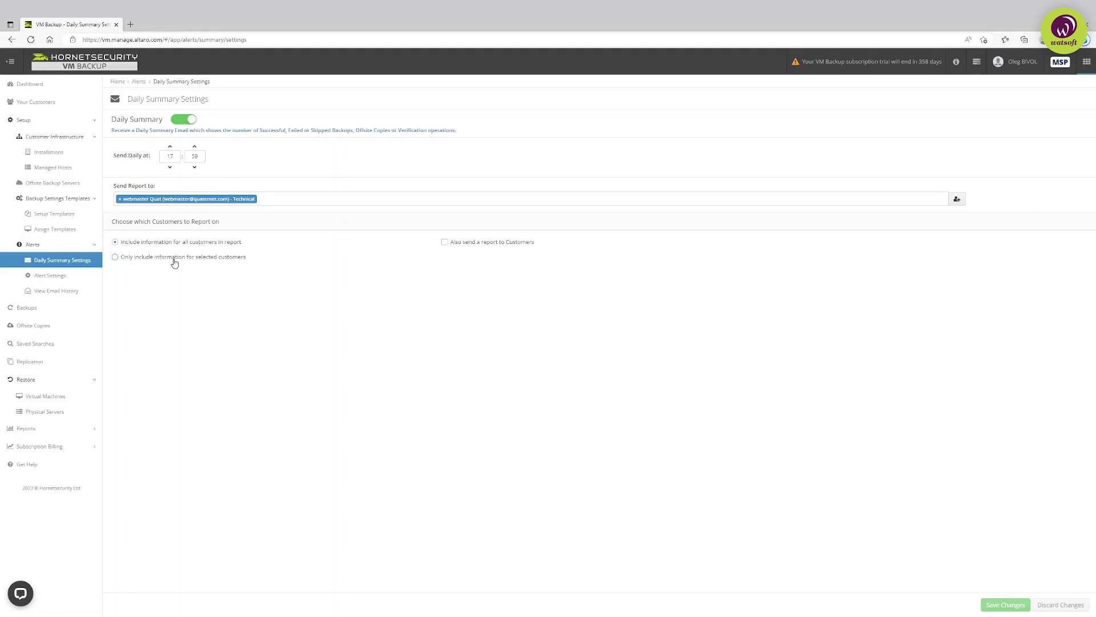
Step: Review the alert notification settings and the history of sent emails
{"action": "left_click", "coordinate": [50, 275]}
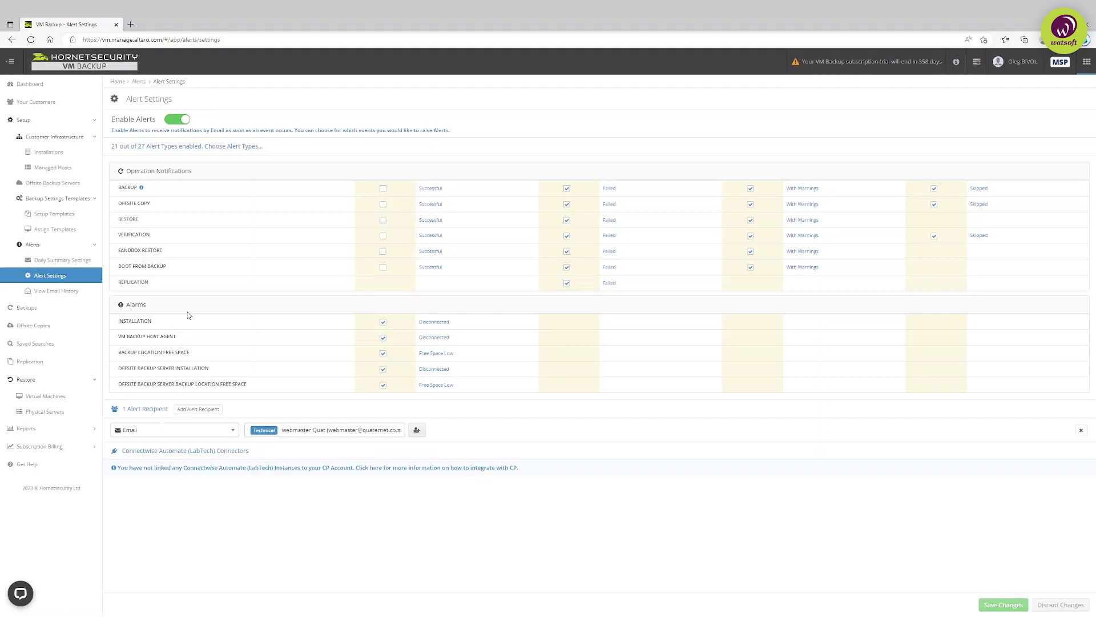
{"action": "left_click", "coordinate": [58, 292]}
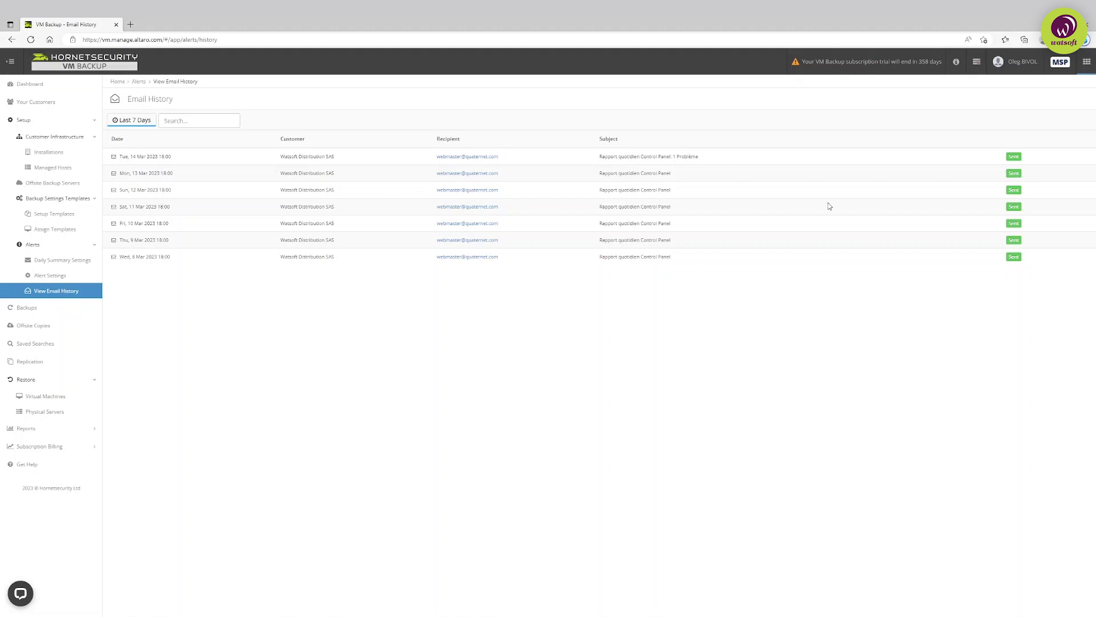
Step: View the virtual machine backups and see how to take a backup of WIN10-client-in-AD without starting one
{"action": "left_click", "coordinate": [27, 309]}
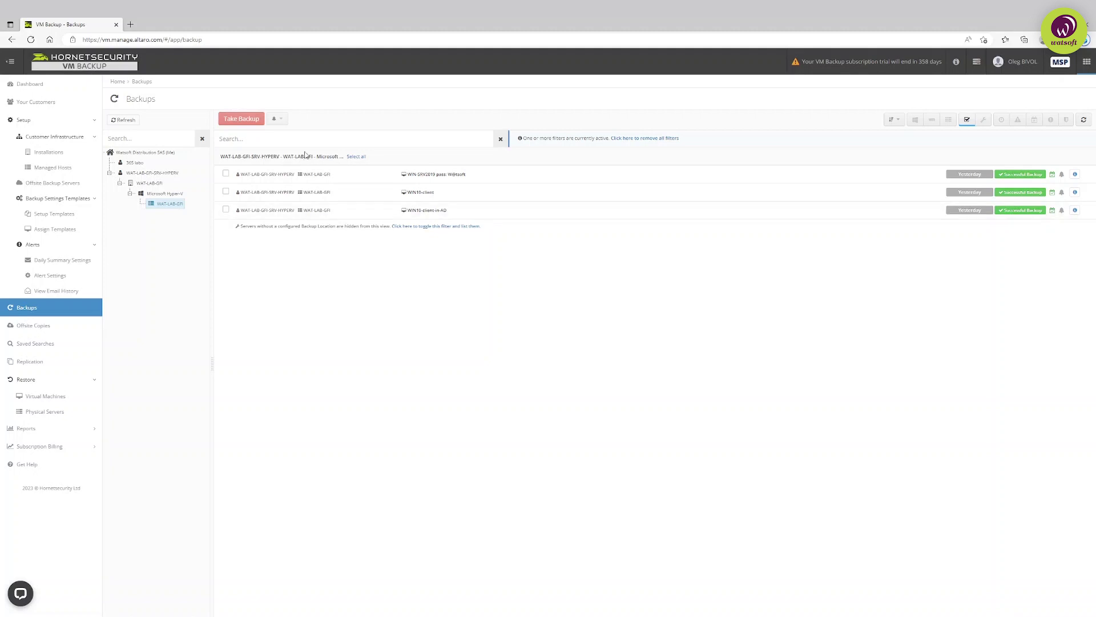
{"action": "left_click", "coordinate": [226, 211]}
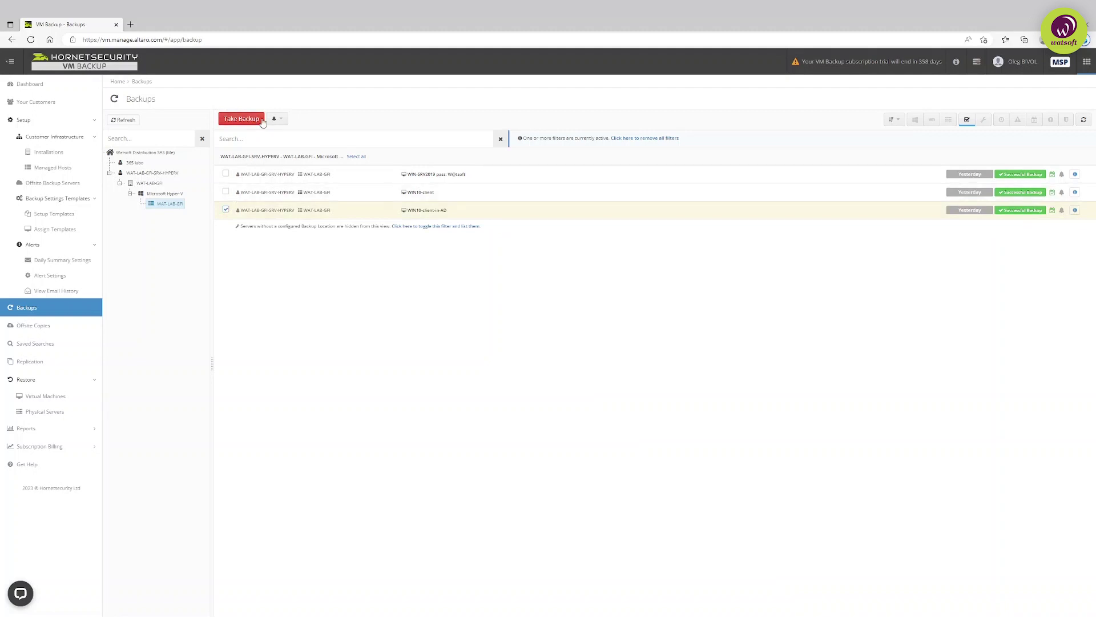
{"action": "left_click", "coordinate": [225, 209]}
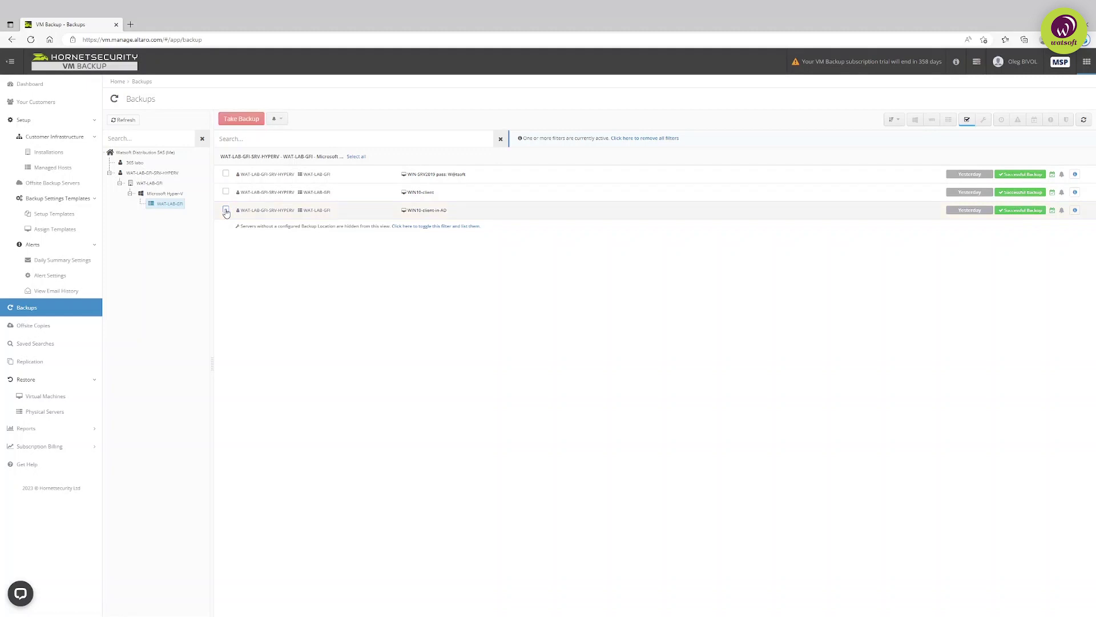
Step: View the offsite copies and the option to mute alerts for WIN10-client-in-AD, leaving its alerts unmuted
{"action": "left_click", "coordinate": [33, 326]}
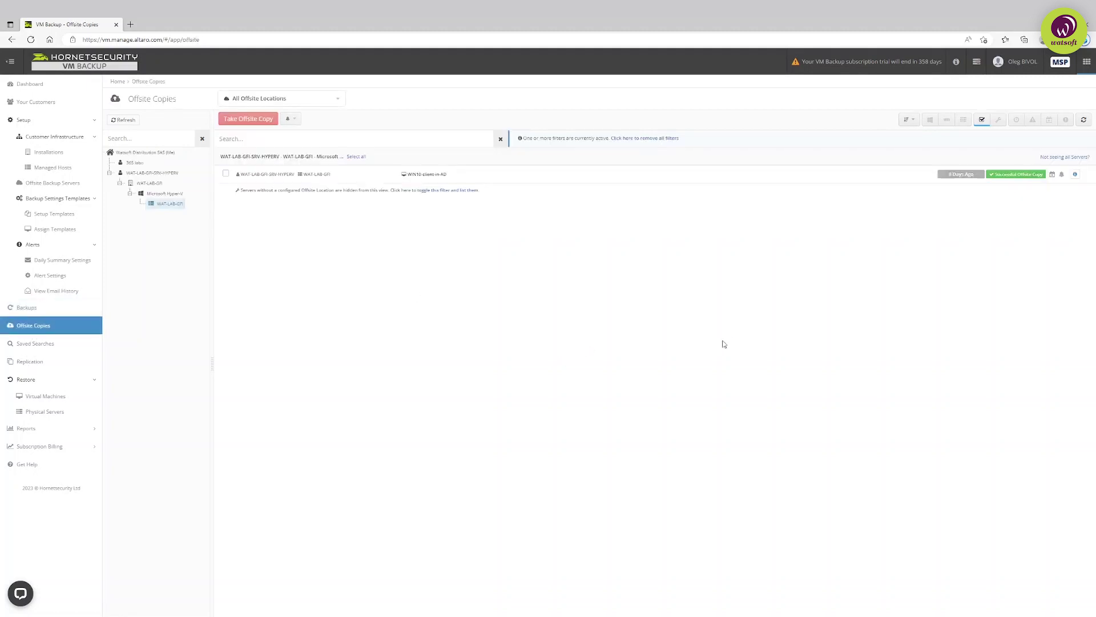
{"action": "left_click", "coordinate": [226, 175]}
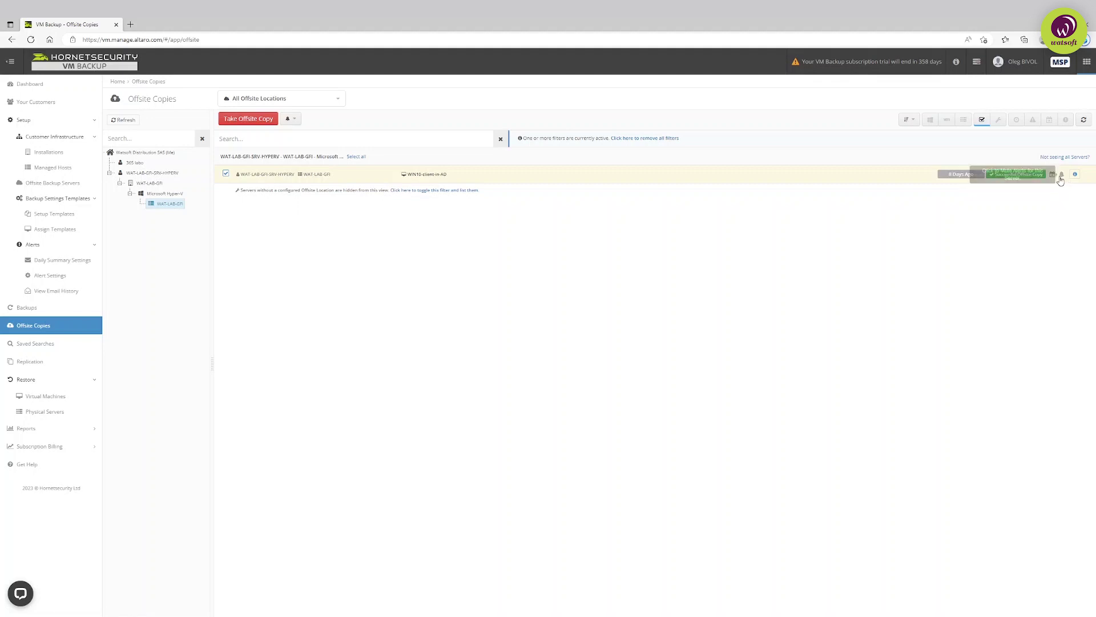
{"action": "left_click", "coordinate": [1063, 177]}
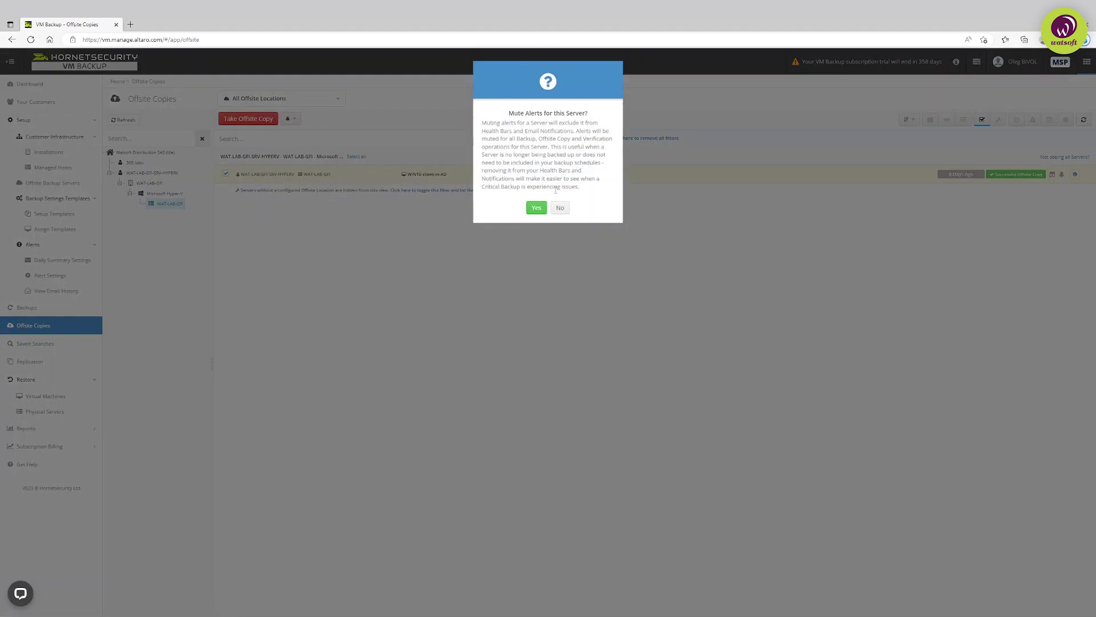
{"action": "left_click", "coordinate": [559, 211]}
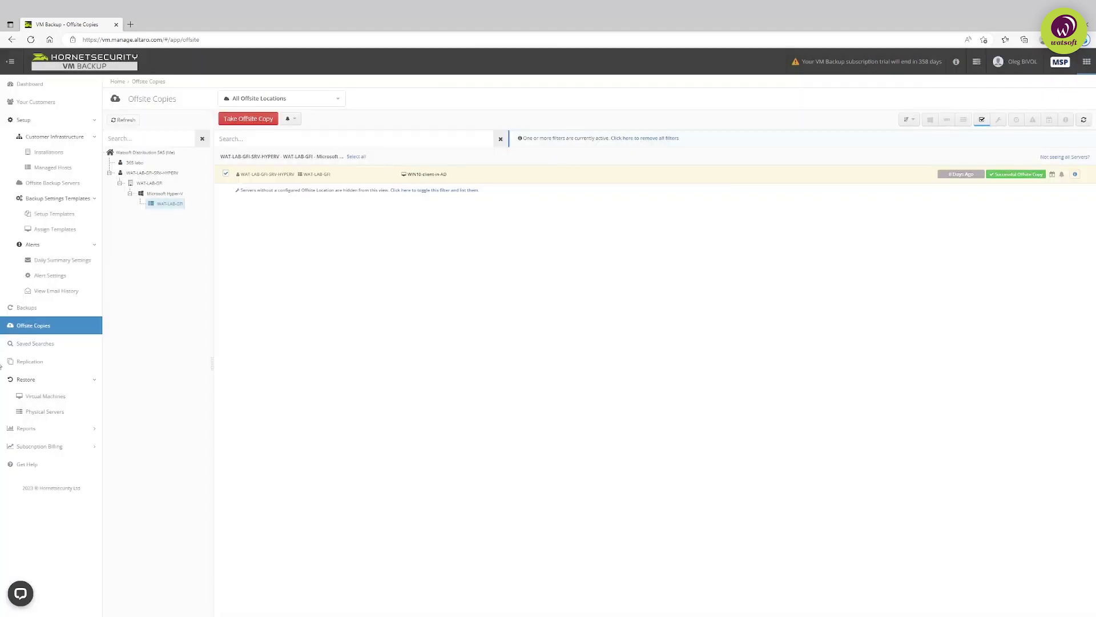
Step: View the list of saved server searches
{"action": "left_click", "coordinate": [50, 343]}
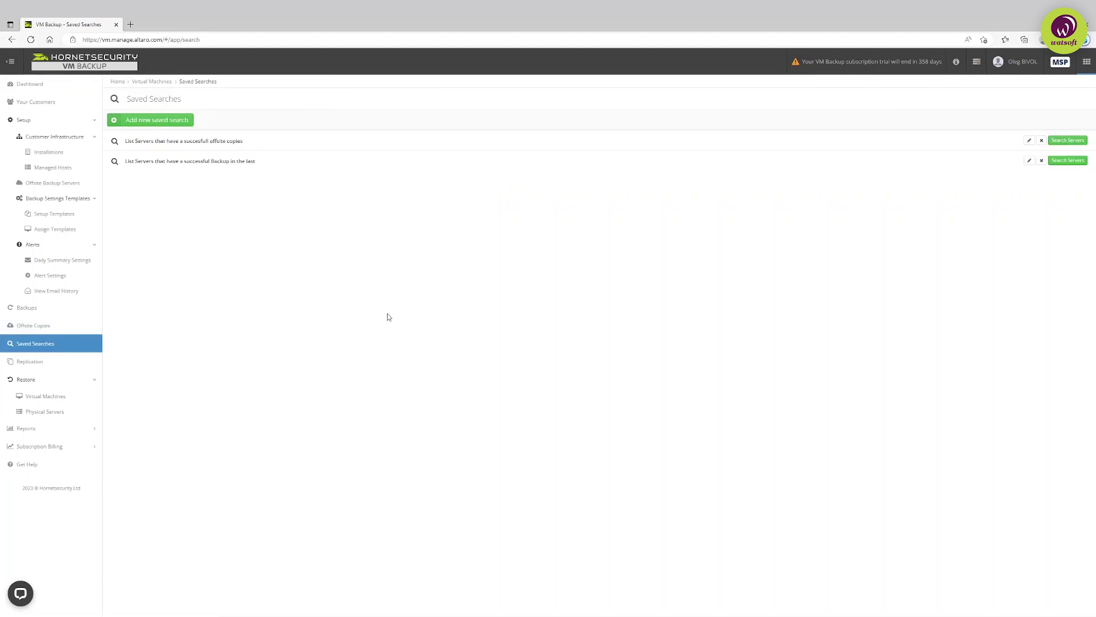
Step: Review the filters for a new saved search and those of the existing offsite copies search, without saving anything
{"action": "left_click", "coordinate": [171, 119]}
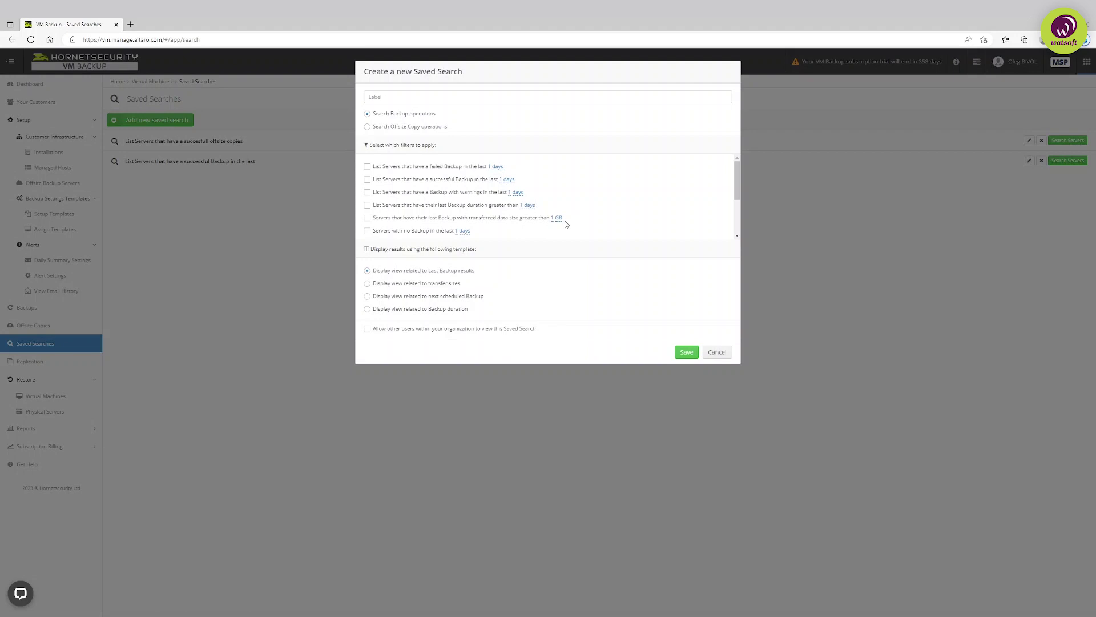
{"action": "scroll", "coordinate": [589, 211], "scroll_direction": "down", "scroll_amount": 3}
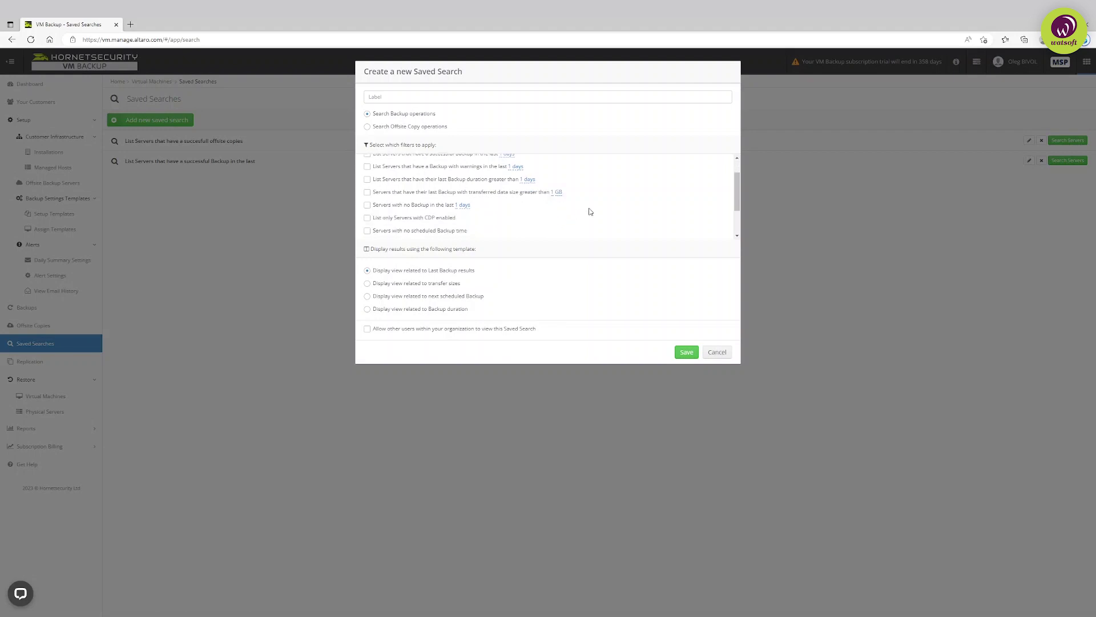
{"action": "scroll", "coordinate": [589, 211], "scroll_direction": "up", "scroll_amount": 3}
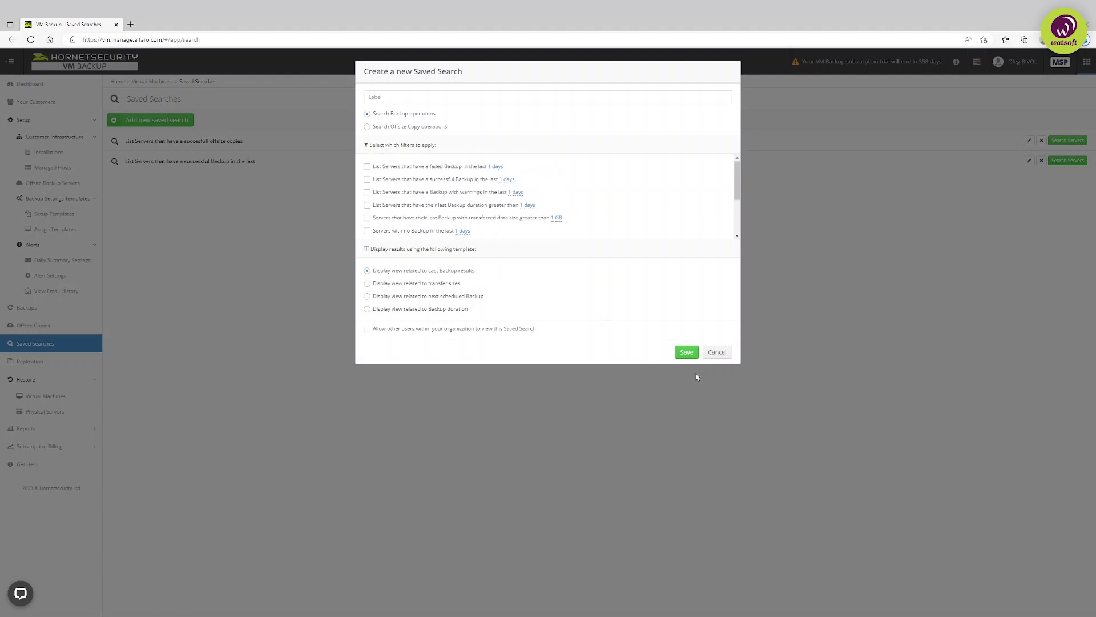
{"action": "left_click", "coordinate": [720, 355]}
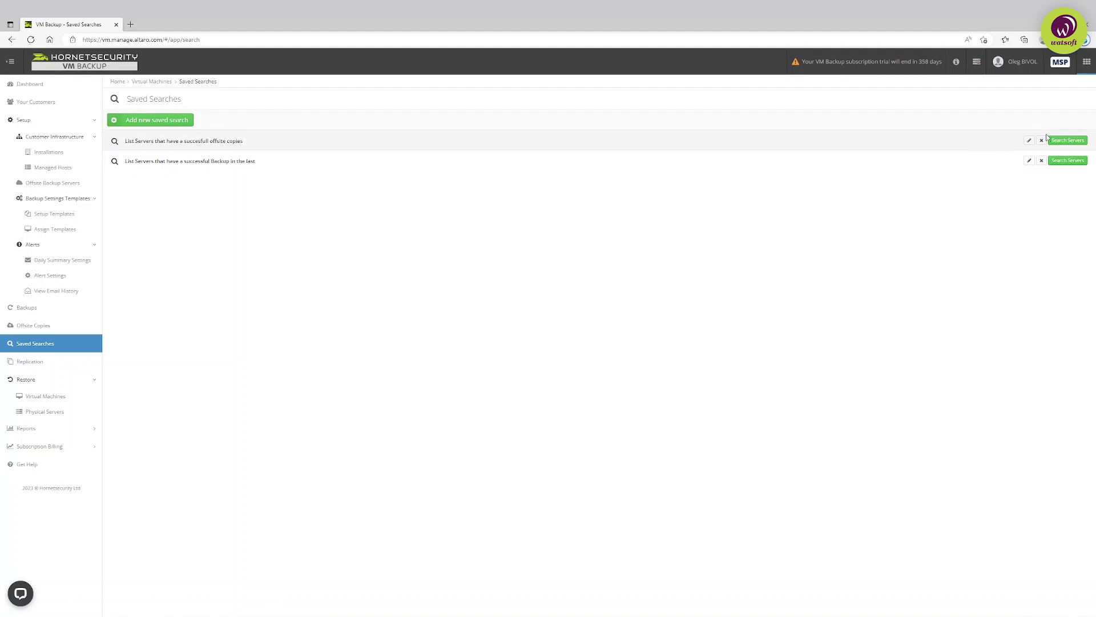
{"action": "left_click", "coordinate": [1029, 141]}
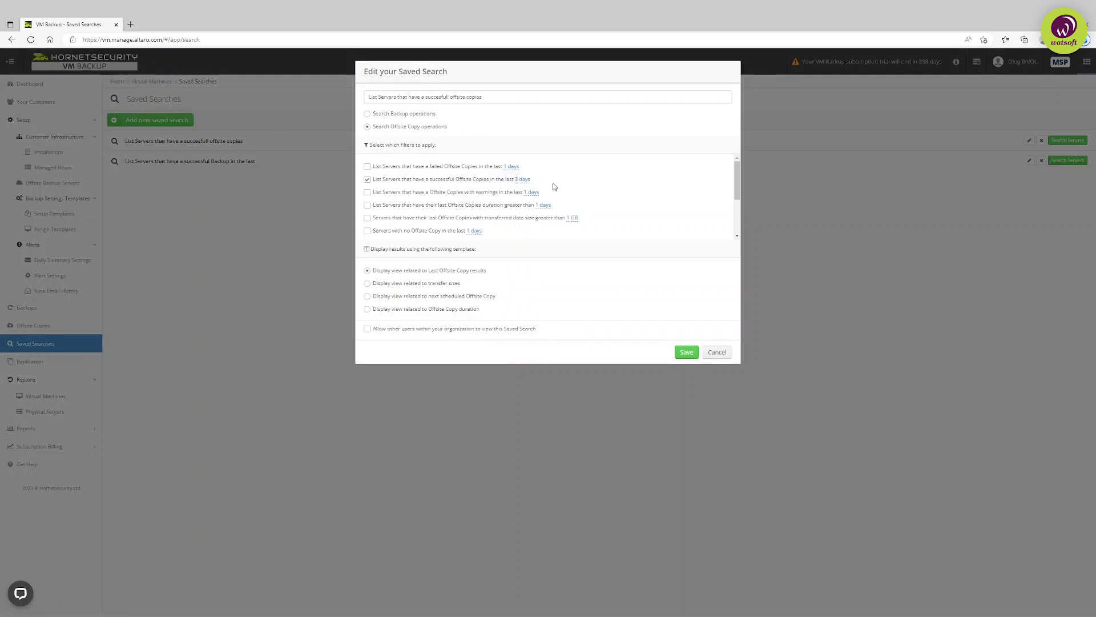
{"action": "left_click", "coordinate": [717, 352]}
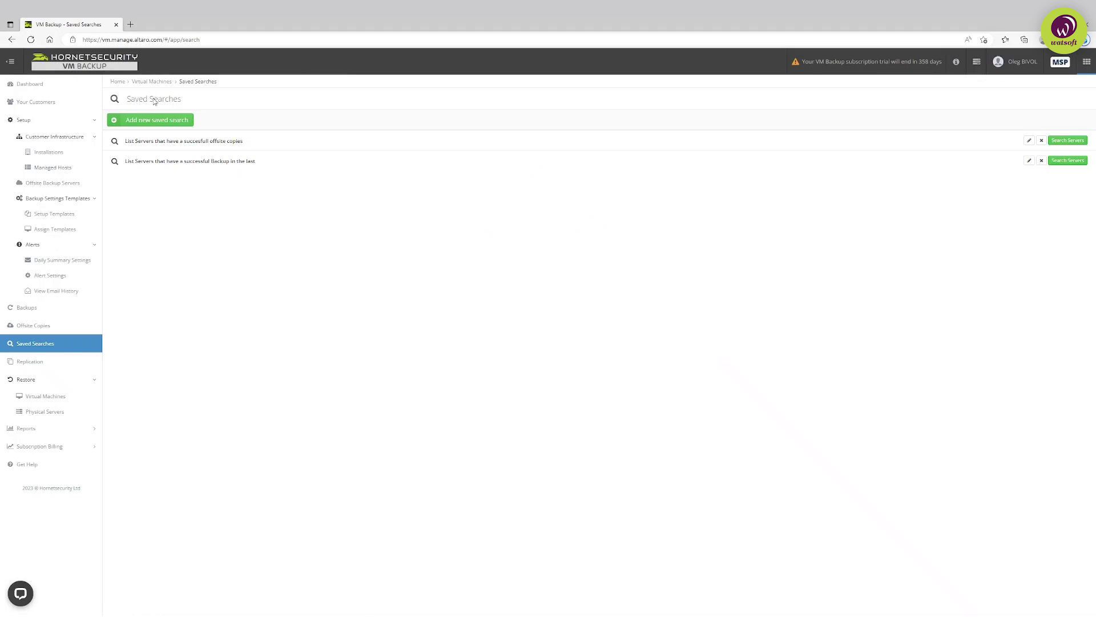
Step: Run the saved searches for successful offsite copies and successful backups, and view the replicated virtual machines
{"action": "left_click", "coordinate": [180, 146]}
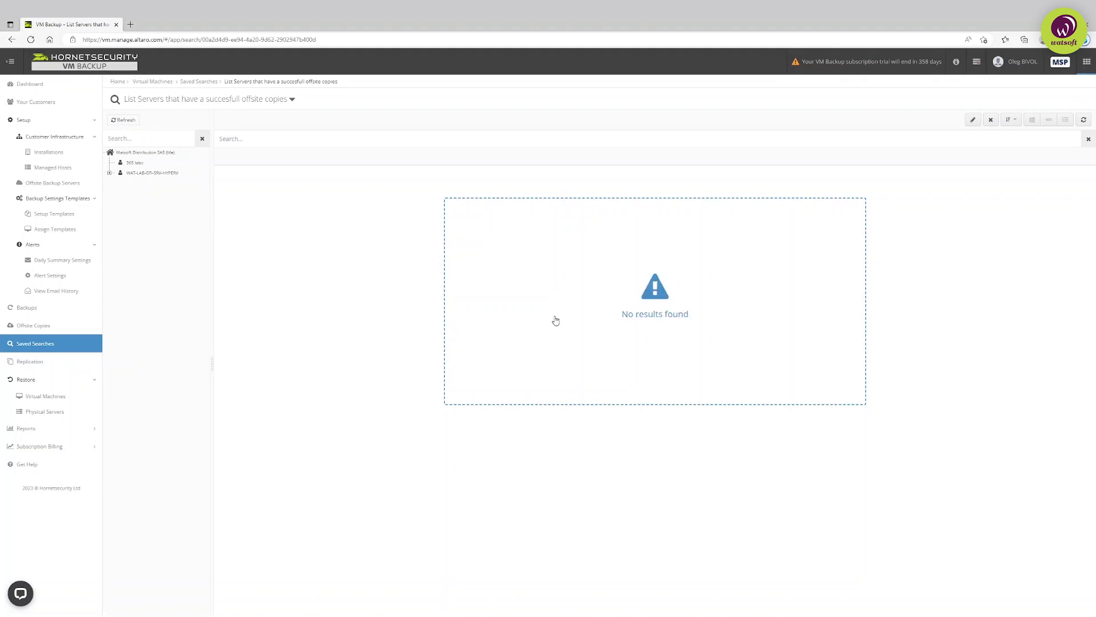
{"action": "left_click", "coordinate": [36, 344]}
{"action": "left_click", "coordinate": [173, 165]}
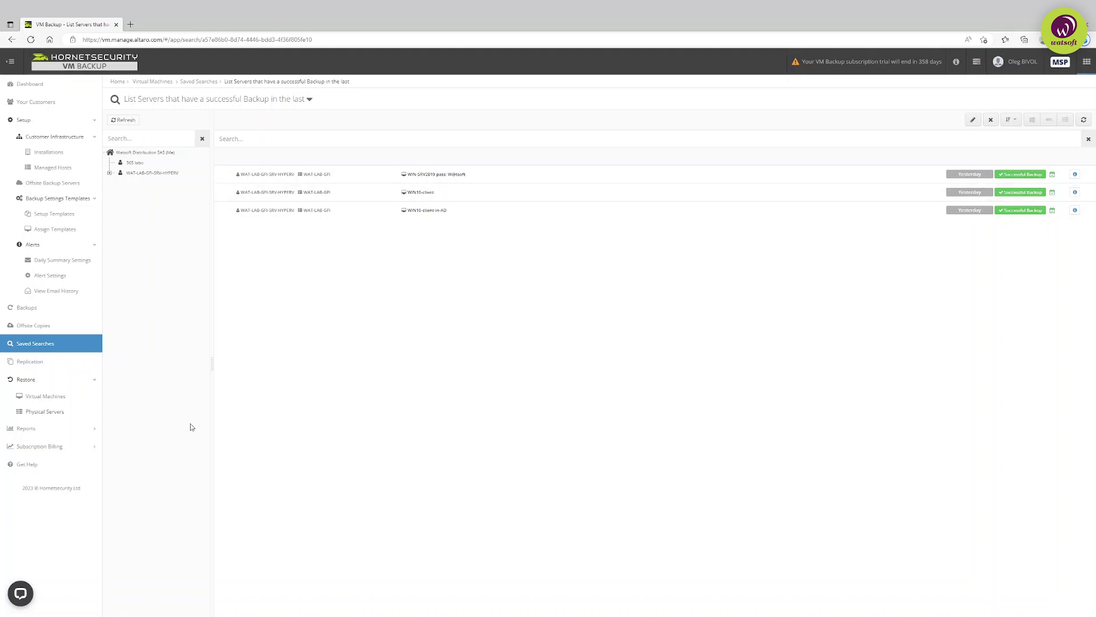
{"action": "left_click", "coordinate": [32, 363]}
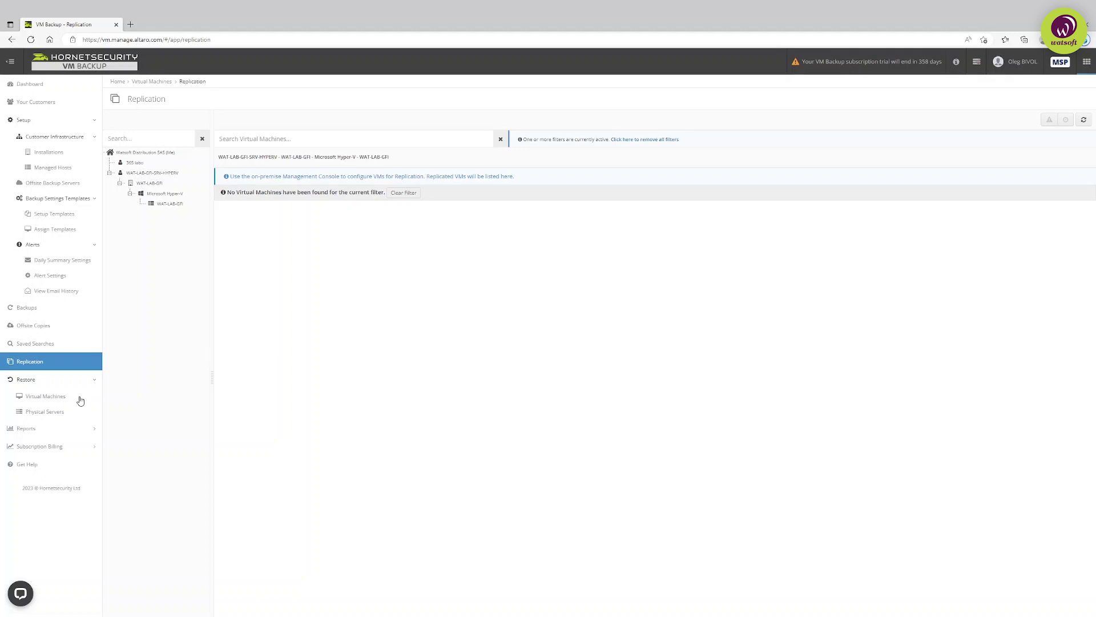
Step: Start a virtual machine restore from a backup location for customer WAT-LAB-GFI-SRV-HYPERV and installation WAT-LAB-GFI
{"action": "left_click", "coordinate": [46, 386]}
{"action": "left_click", "coordinate": [36, 384]}
{"action": "left_click", "coordinate": [39, 397]}
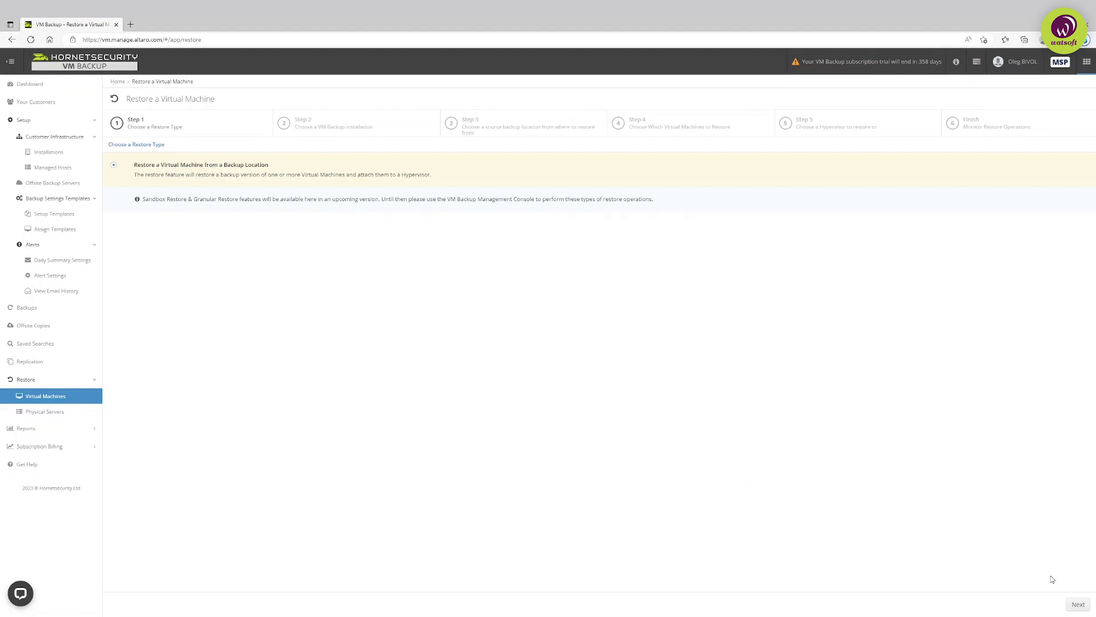
{"action": "left_click", "coordinate": [1078, 604]}
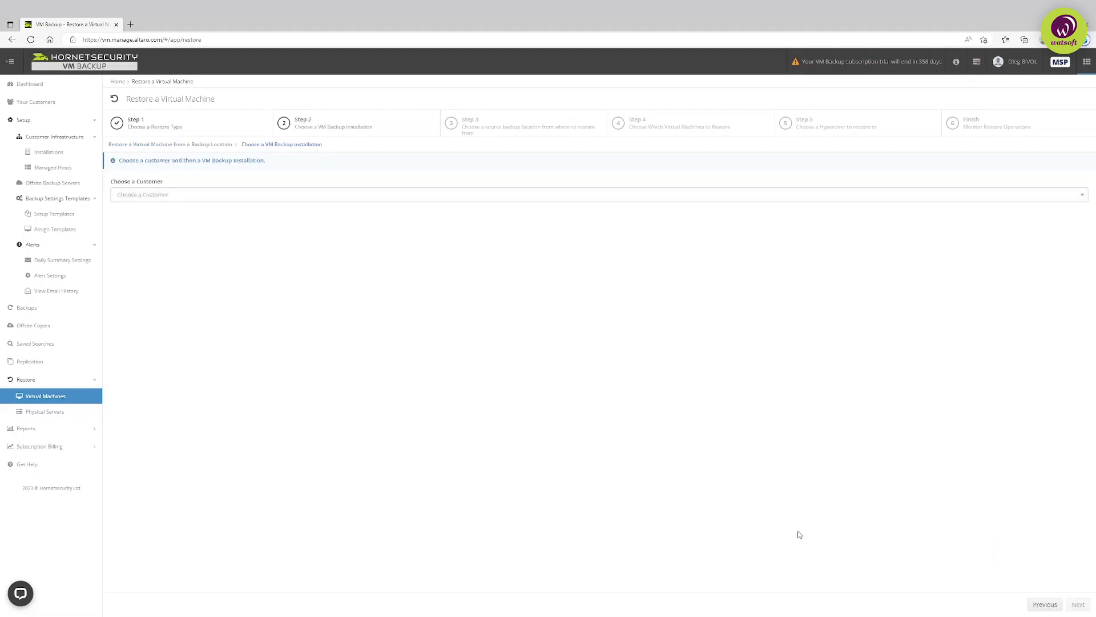
{"action": "left_click", "coordinate": [499, 200]}
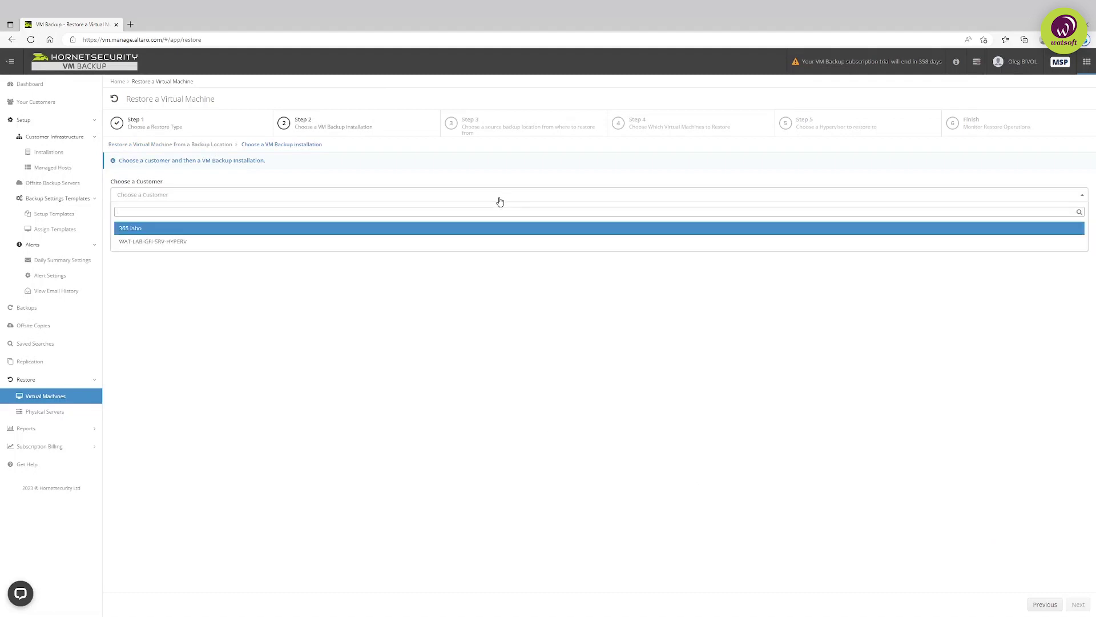
{"action": "left_click", "coordinate": [162, 241]}
{"action": "left_click", "coordinate": [1078, 604]}
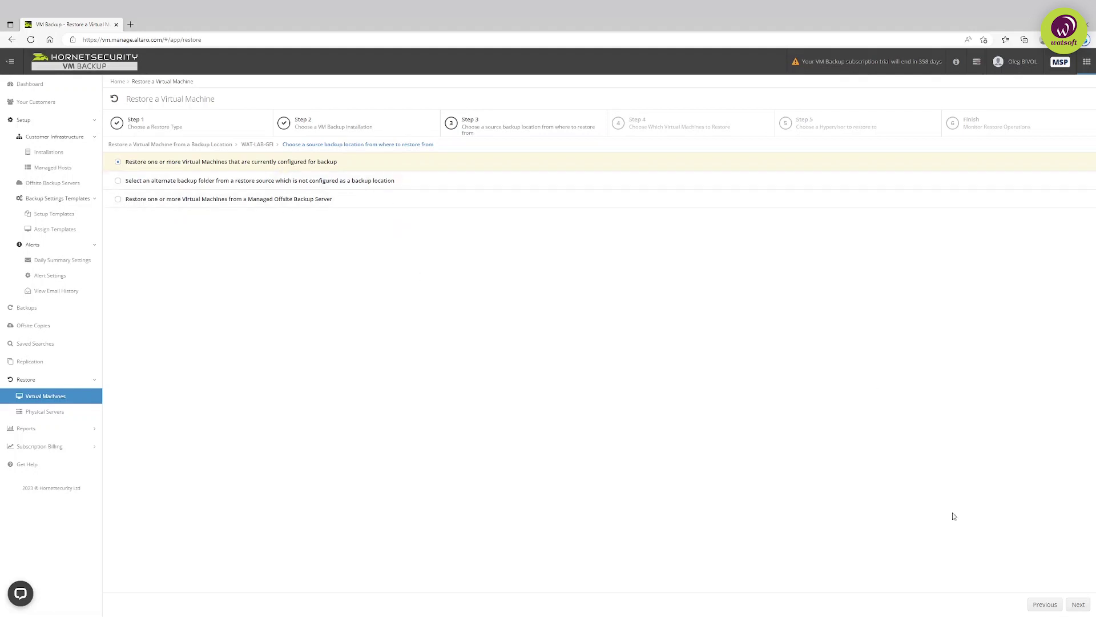
Step: Restore from virtual machines currently configured for backup, select WIN10-client-in-AD, and proceed to its hypervisor settings without starting the restore
{"action": "left_click", "coordinate": [1077, 604]}
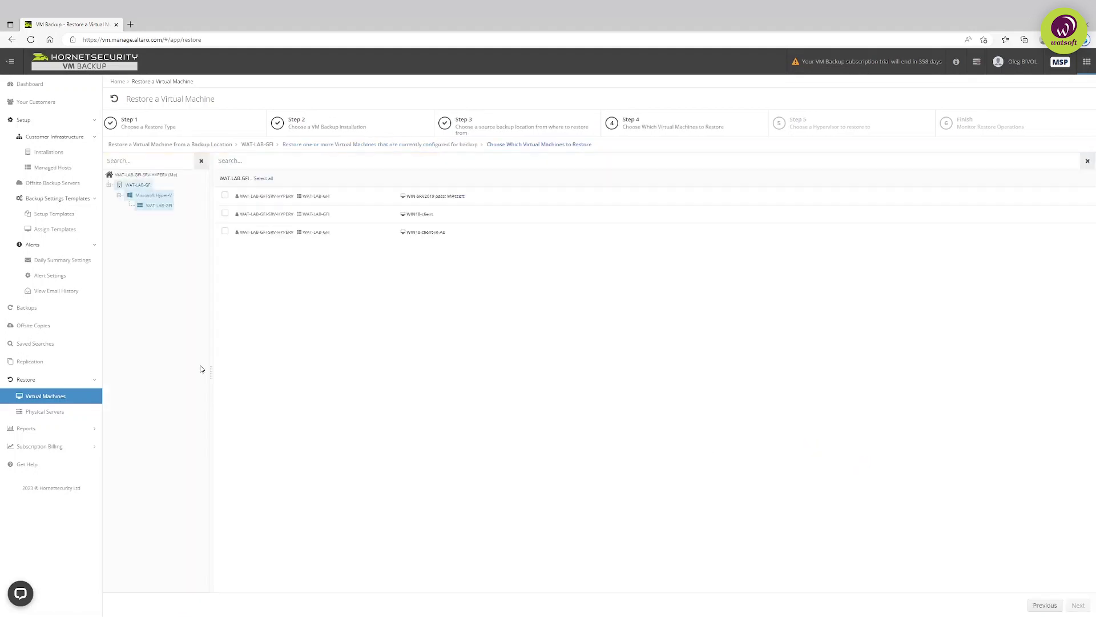
{"action": "left_click", "coordinate": [225, 232]}
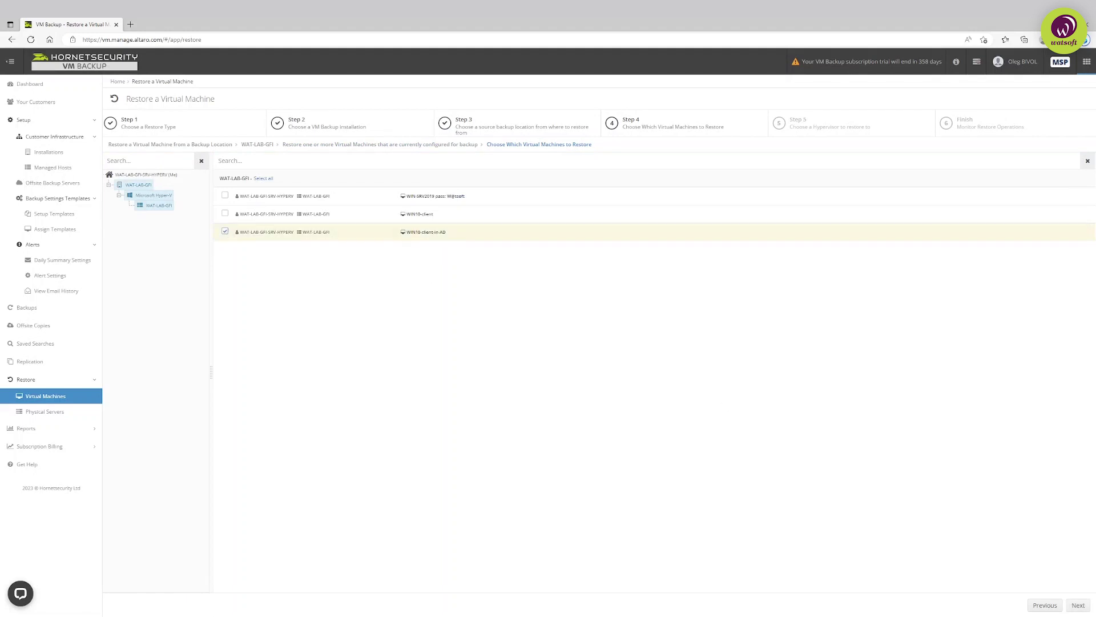
{"action": "left_click", "coordinate": [1088, 608]}
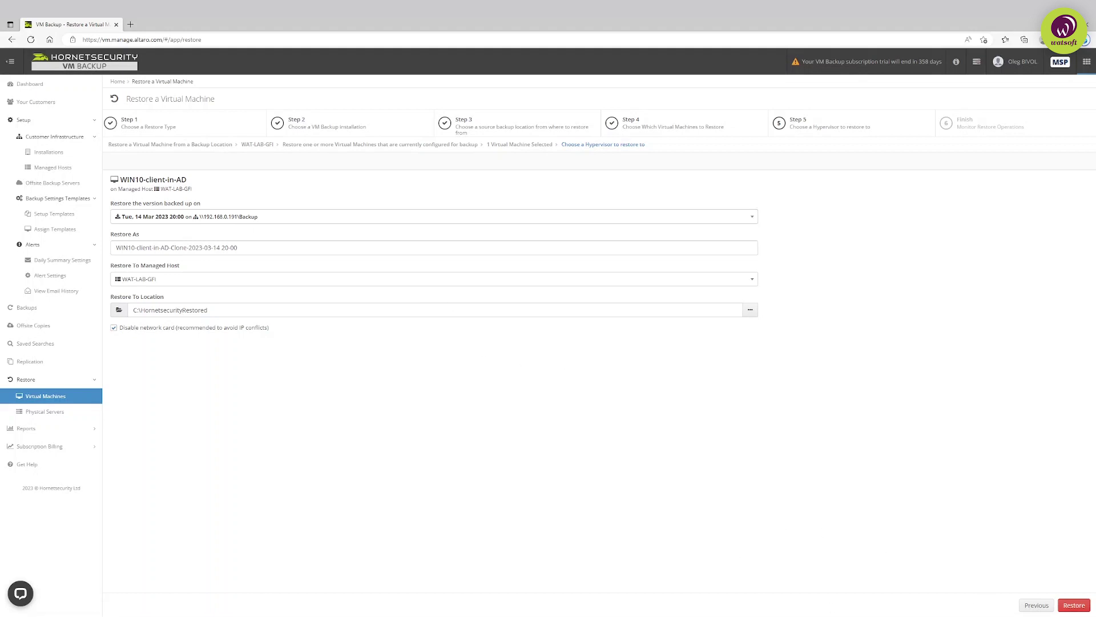
Step: Discard the virtual machine restore session and view the physical server restore wizard
{"action": "left_click", "coordinate": [38, 411]}
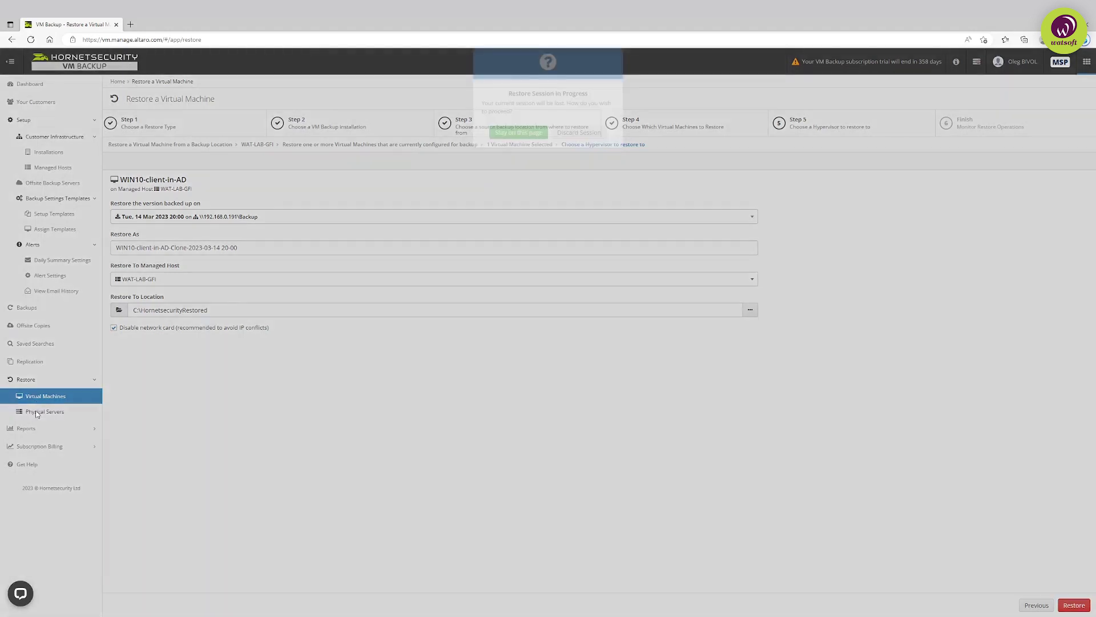
{"action": "left_click", "coordinate": [534, 152]}
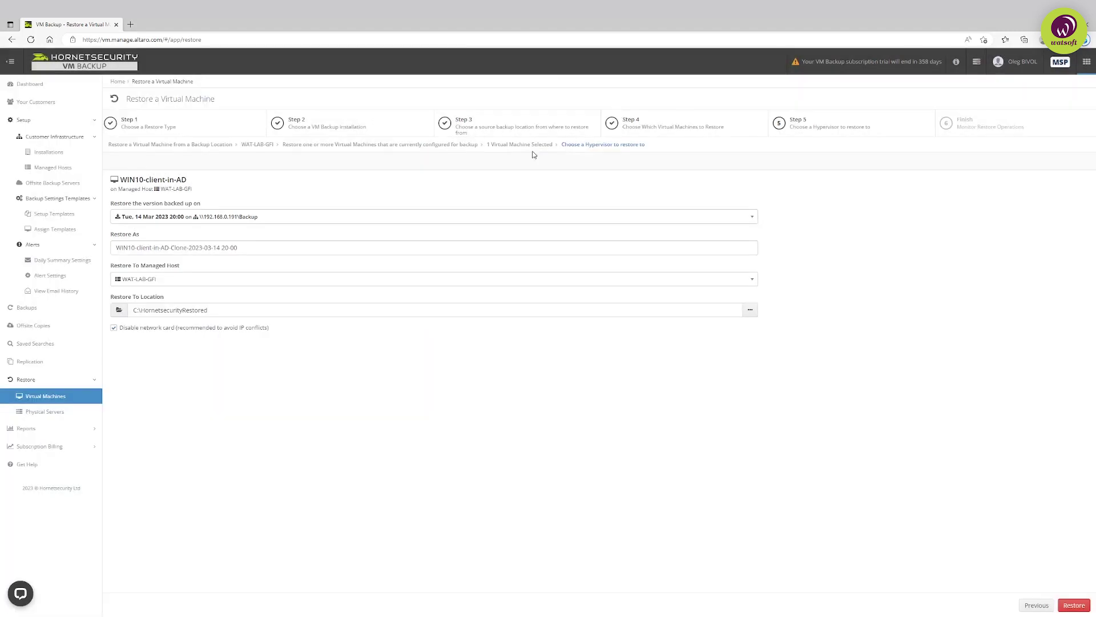
{"action": "left_click", "coordinate": [37, 412]}
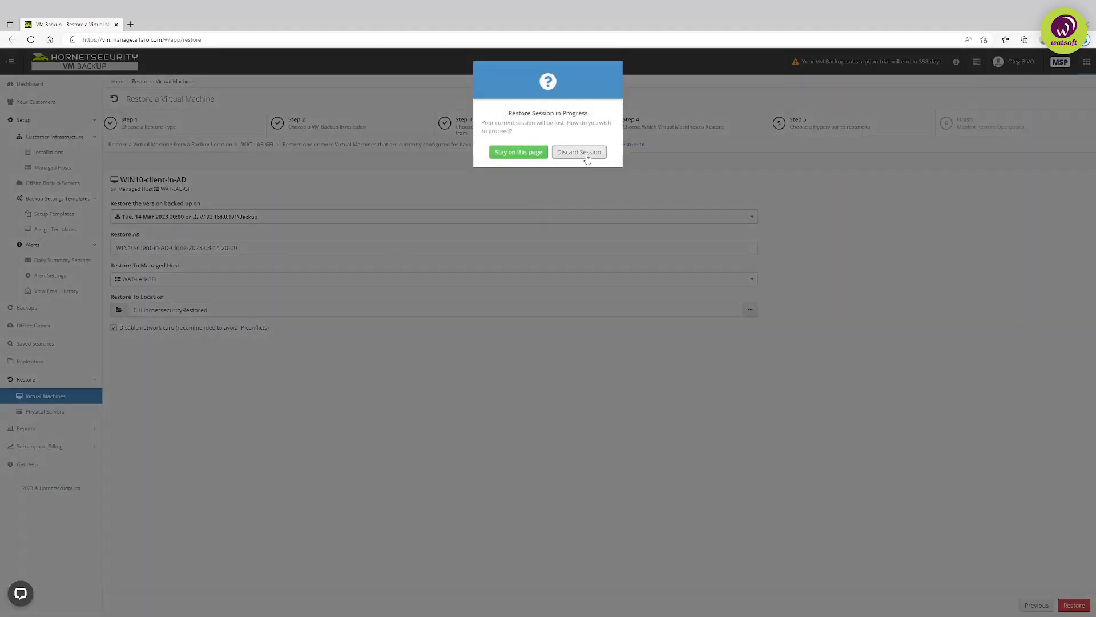
{"action": "left_click", "coordinate": [582, 152]}
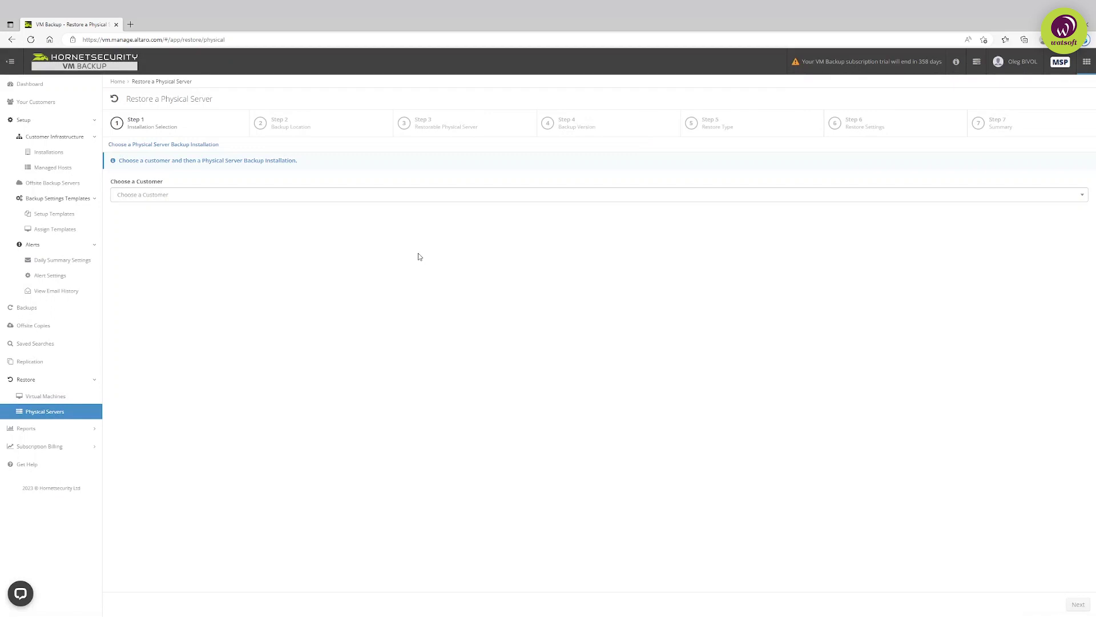
Step: View the backup storage and offsite copy storage reports
{"action": "left_click", "coordinate": [16, 429]}
{"action": "left_click", "coordinate": [64, 446]}
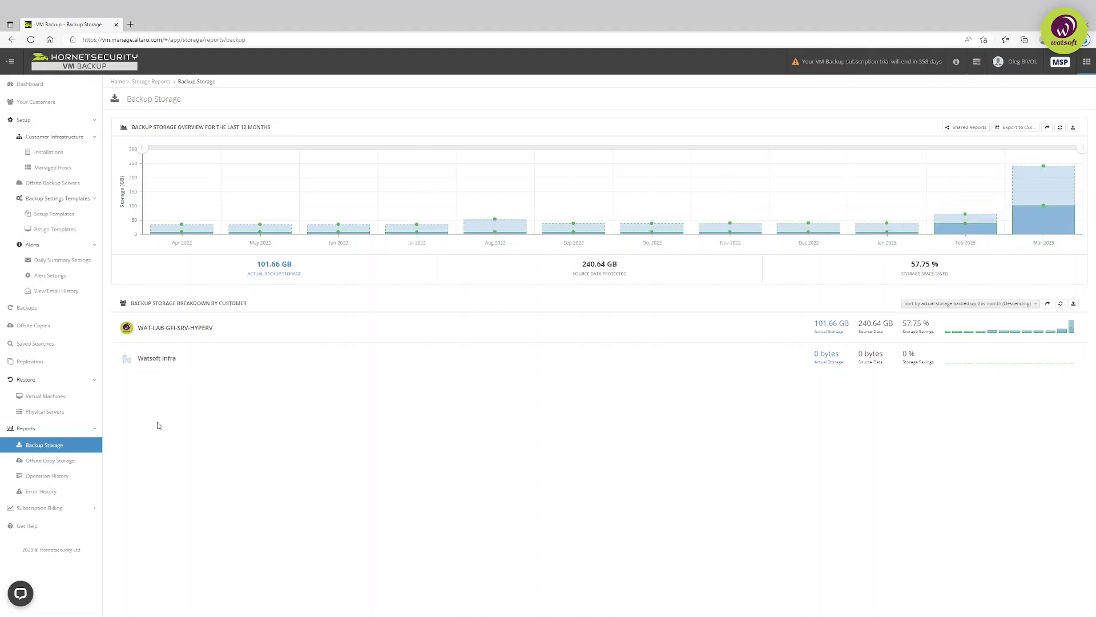
{"action": "left_click", "coordinate": [89, 459]}
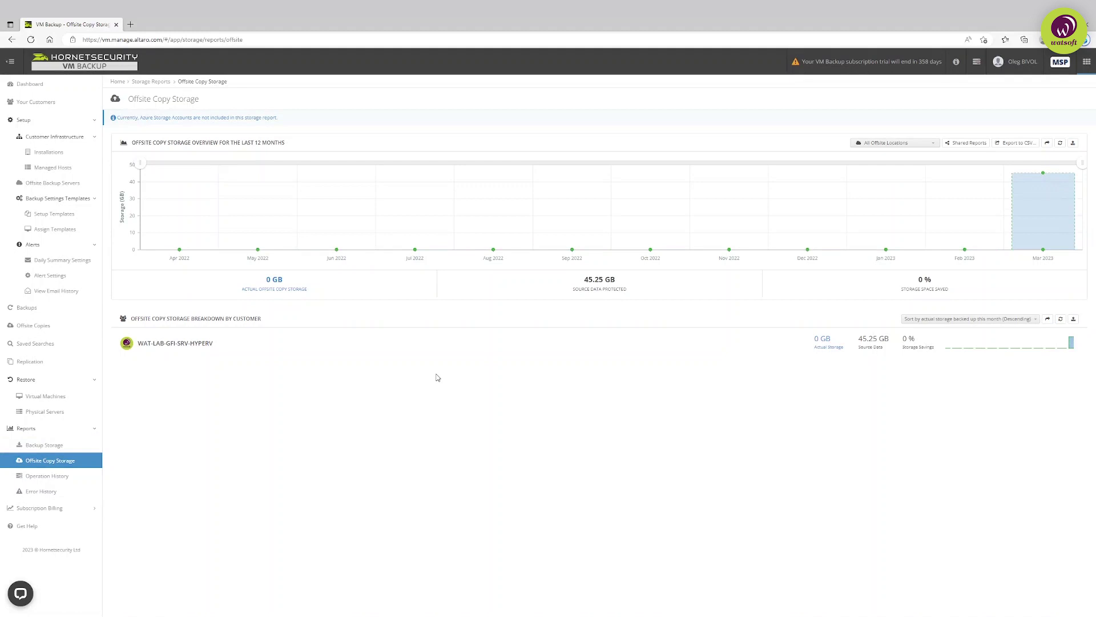
Step: Generate an operation history report for the managed host WAT-LAB-GFI with all columns and operation types
{"action": "left_click", "coordinate": [59, 479]}
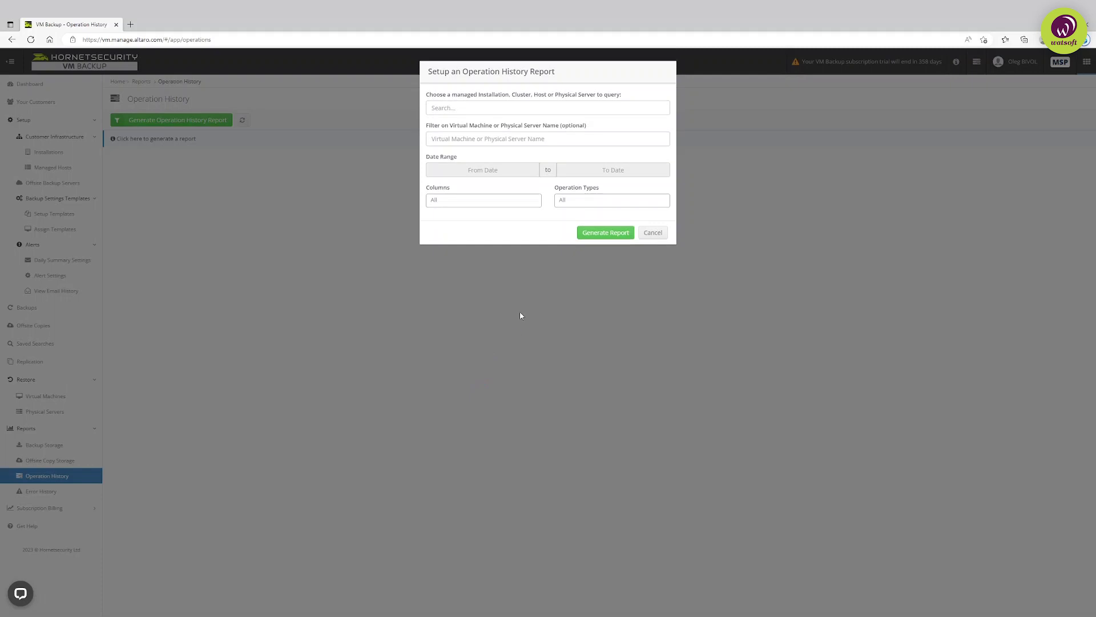
{"action": "left_click", "coordinate": [499, 109]}
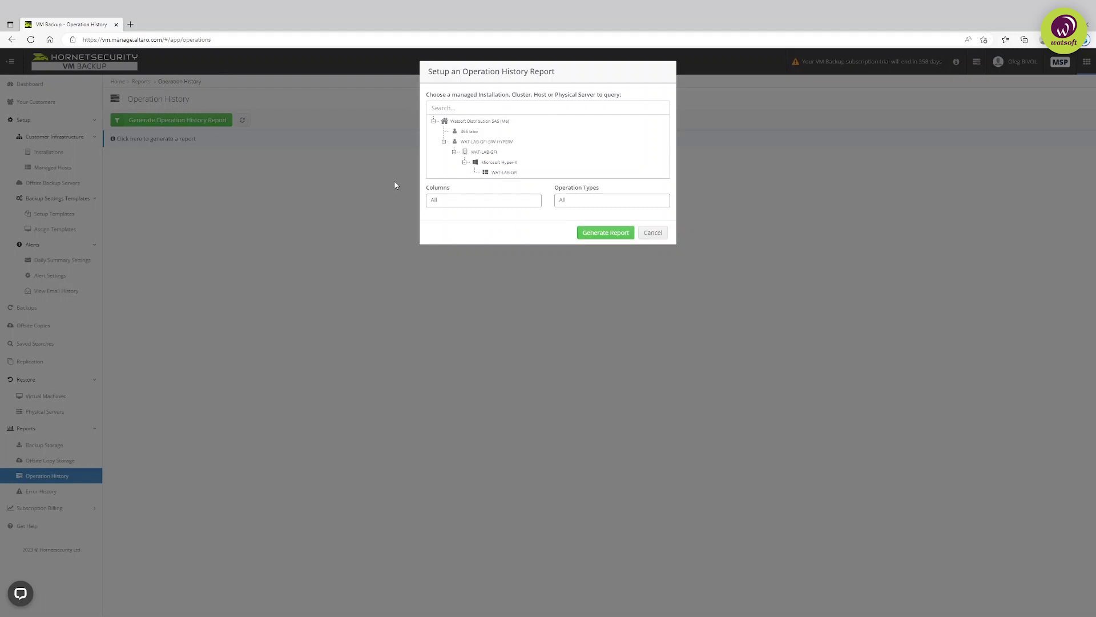
{"action": "left_click", "coordinate": [454, 227]}
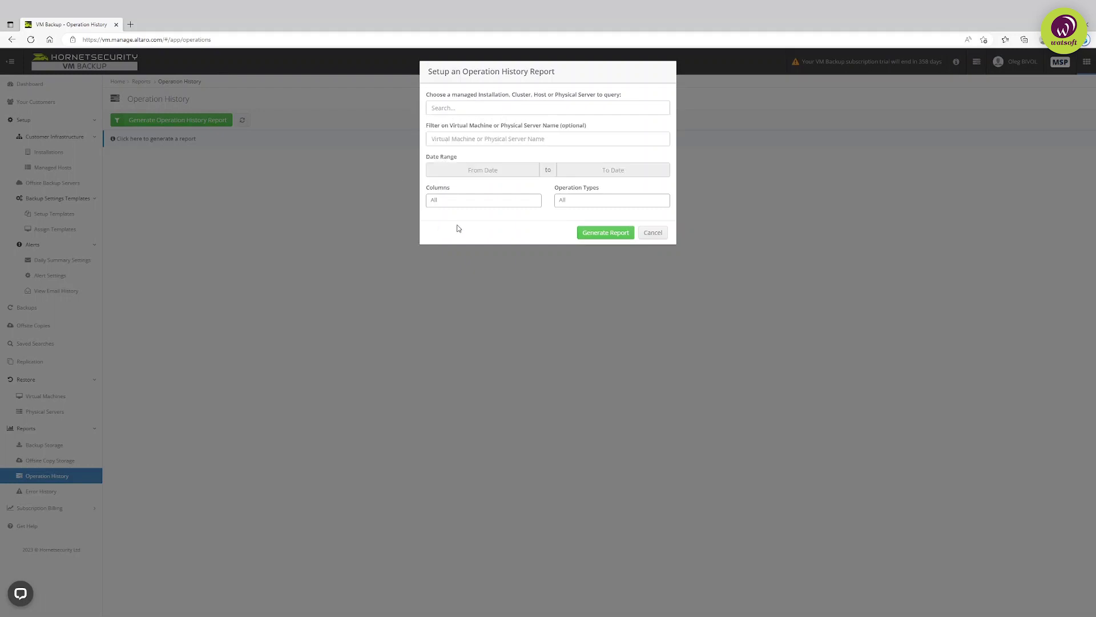
{"action": "left_click", "coordinate": [495, 142]}
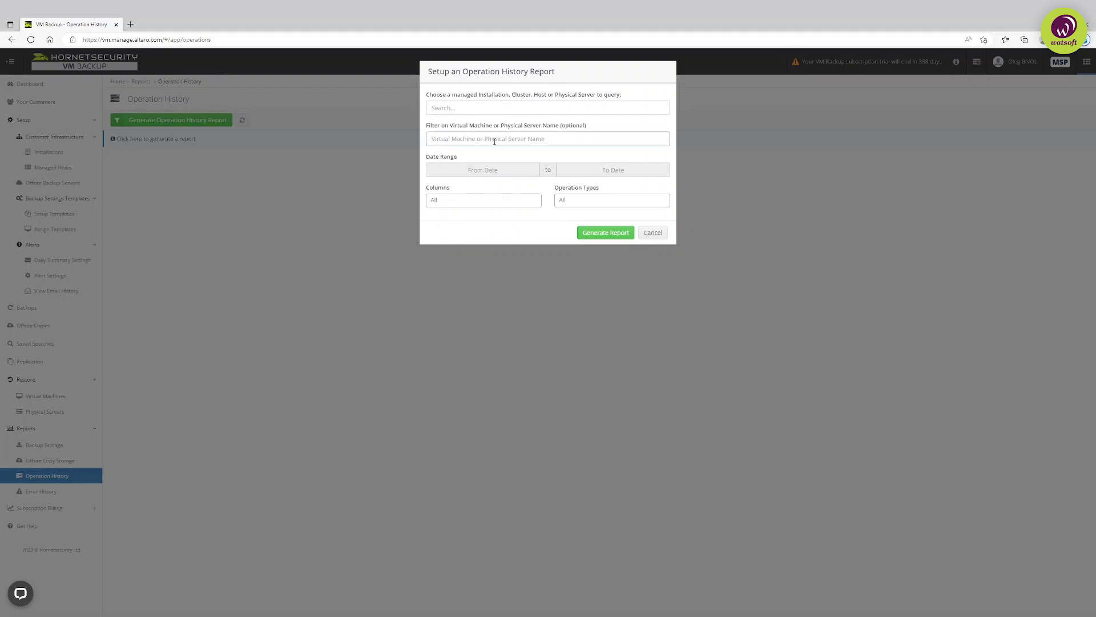
{"action": "left_click", "coordinate": [605, 237]}
{"action": "left_click", "coordinate": [531, 113]}
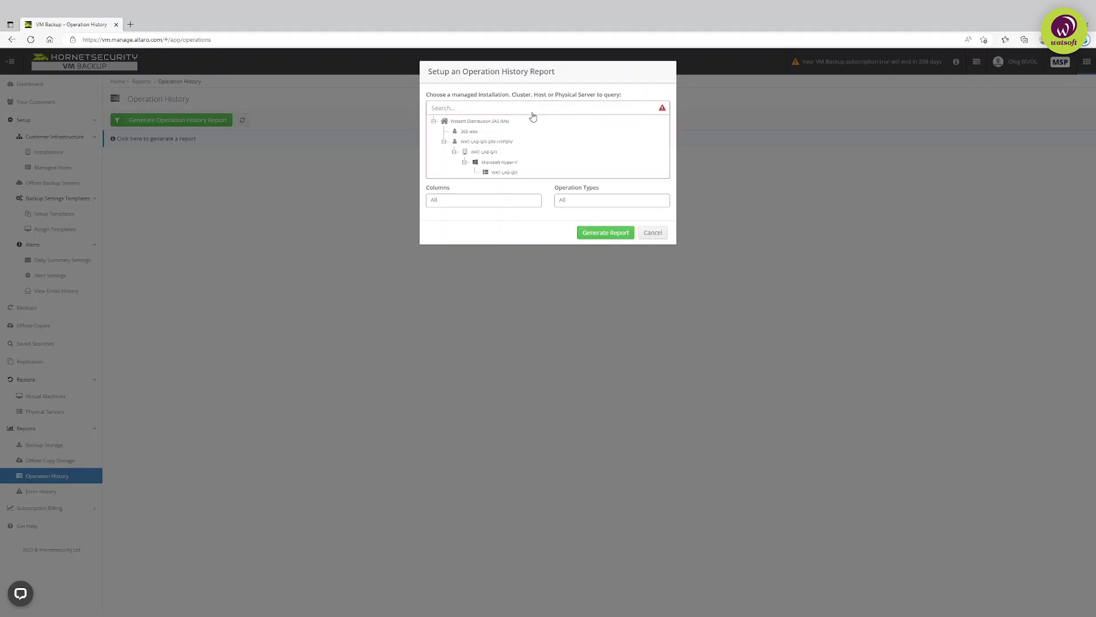
{"action": "left_click", "coordinate": [508, 172]}
{"action": "left_click", "coordinate": [609, 234]}
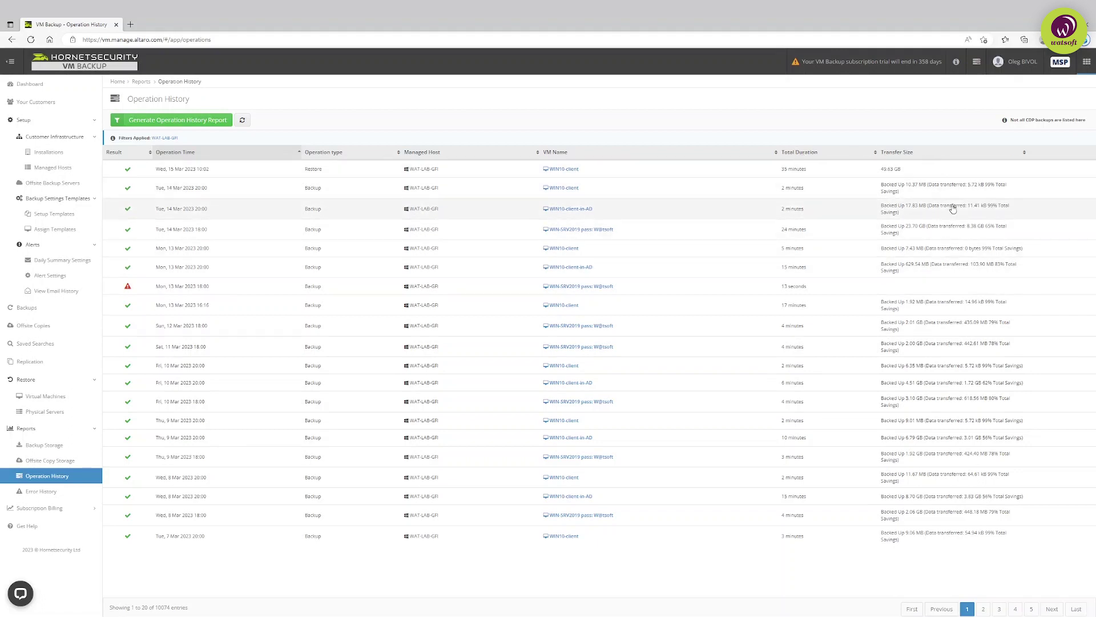
Step: Generate an error history report for the managed host WAT-LAB-GFI covering all operation types
{"action": "left_click", "coordinate": [64, 492]}
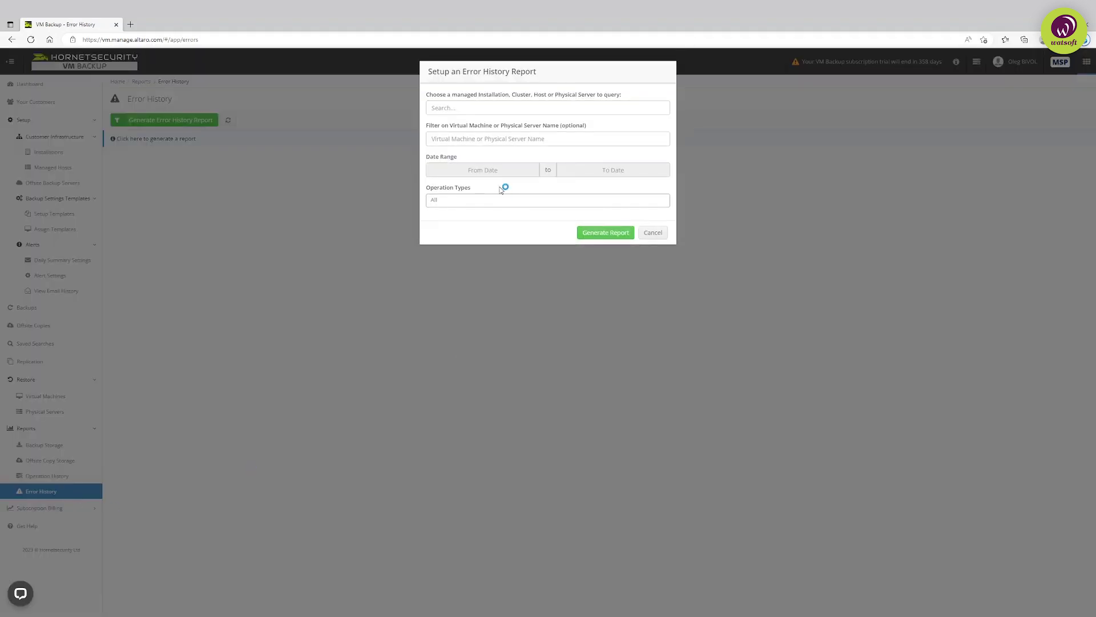
{"action": "left_click", "coordinate": [498, 111]}
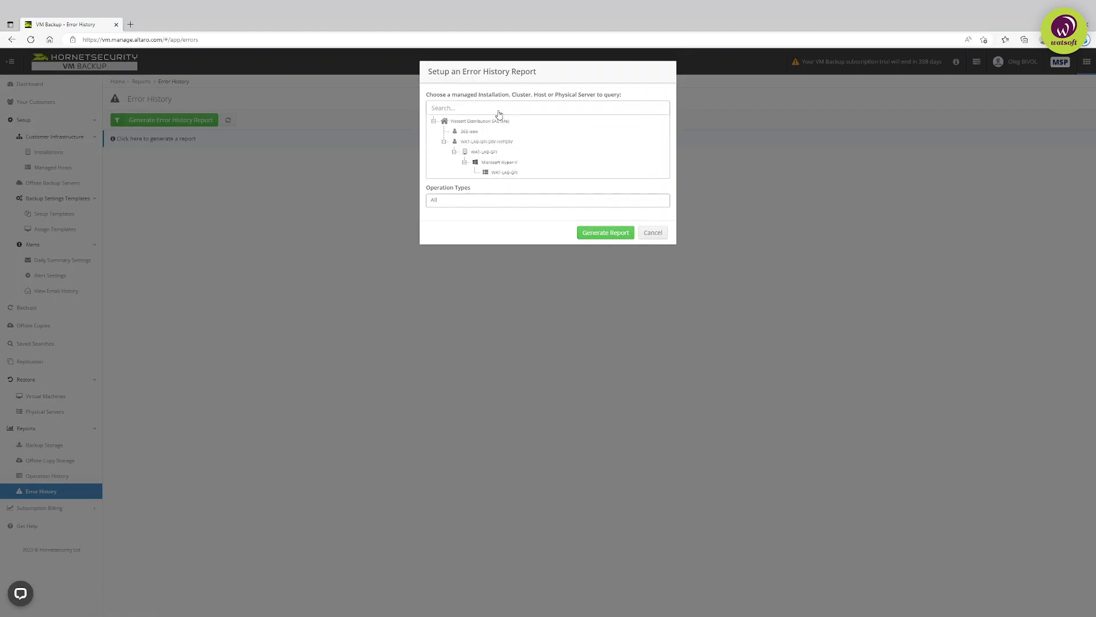
{"action": "left_click", "coordinate": [513, 174]}
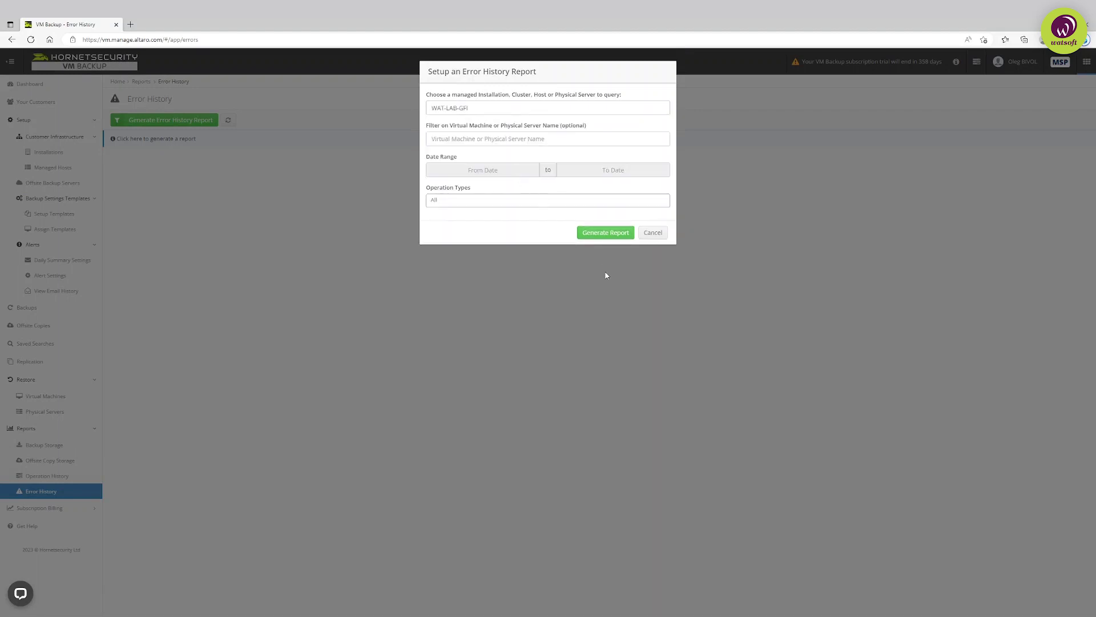
{"action": "left_click", "coordinate": [615, 239]}
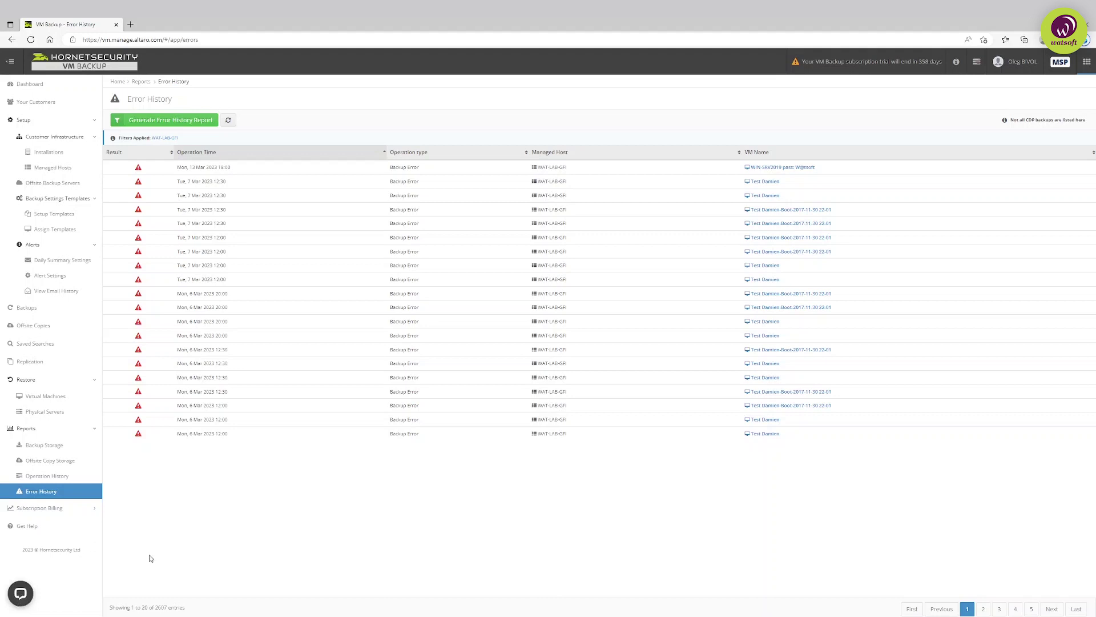
Step: Start a support chat after entering the contact's name and e-mail address and choosing a product
{"action": "left_click", "coordinate": [21, 593]}
{"action": "left_click", "coordinate": [70, 492]}
{"action": "type", "text": "phil"}
{"action": "left_click", "coordinate": [70, 521]}
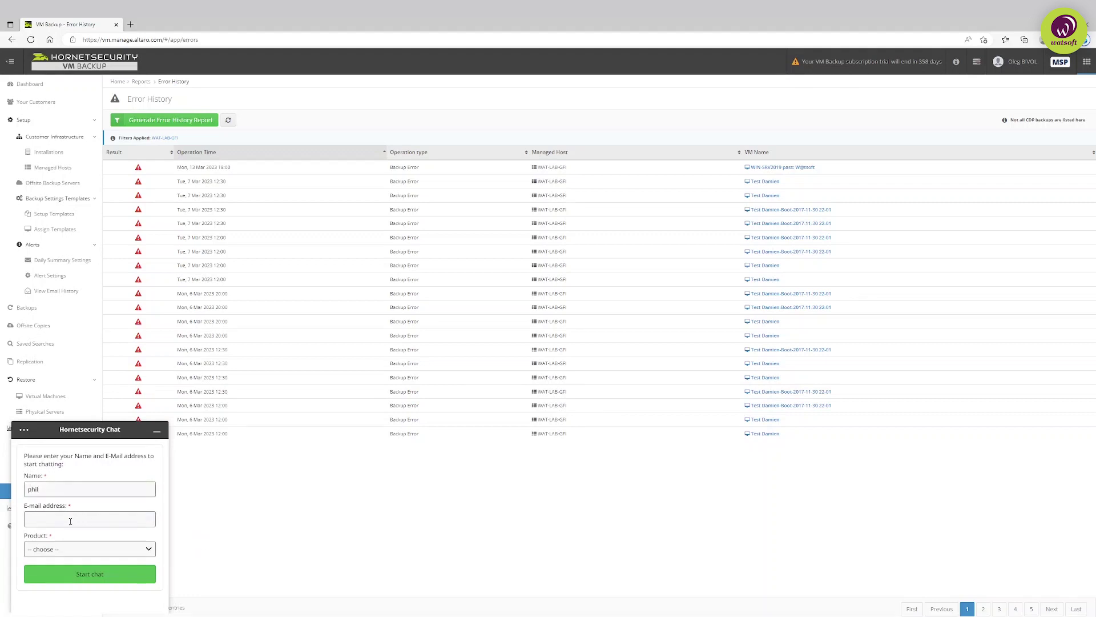
{"action": "key", "text": "ctrl+v"}
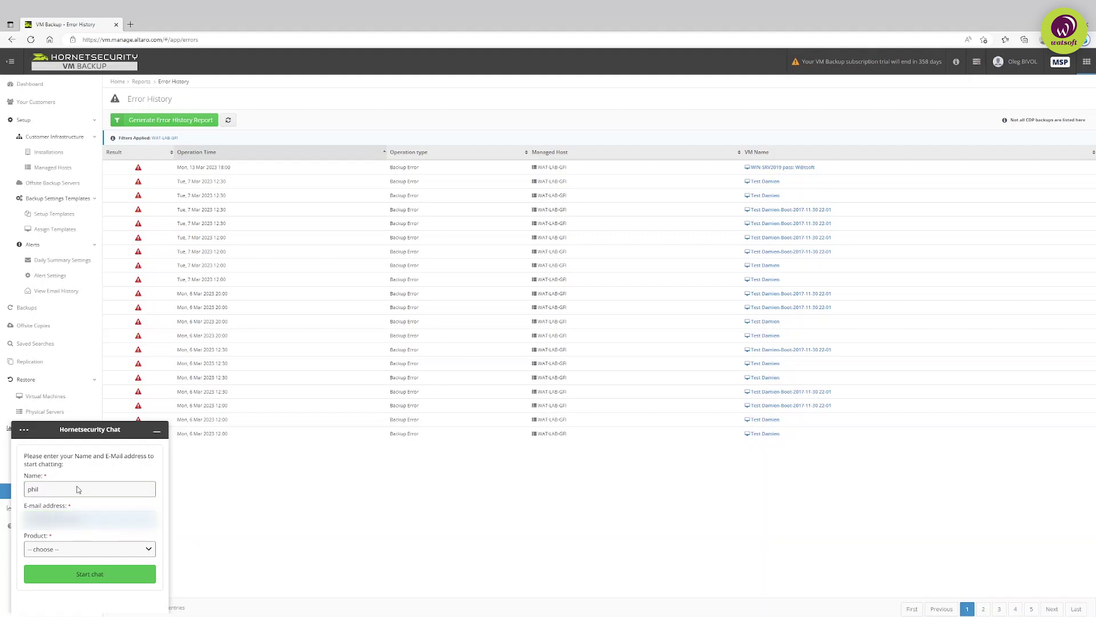
{"action": "left_click", "coordinate": [51, 545]}
{"action": "left_click", "coordinate": [52, 570]}
{"action": "left_click", "coordinate": [108, 580]}
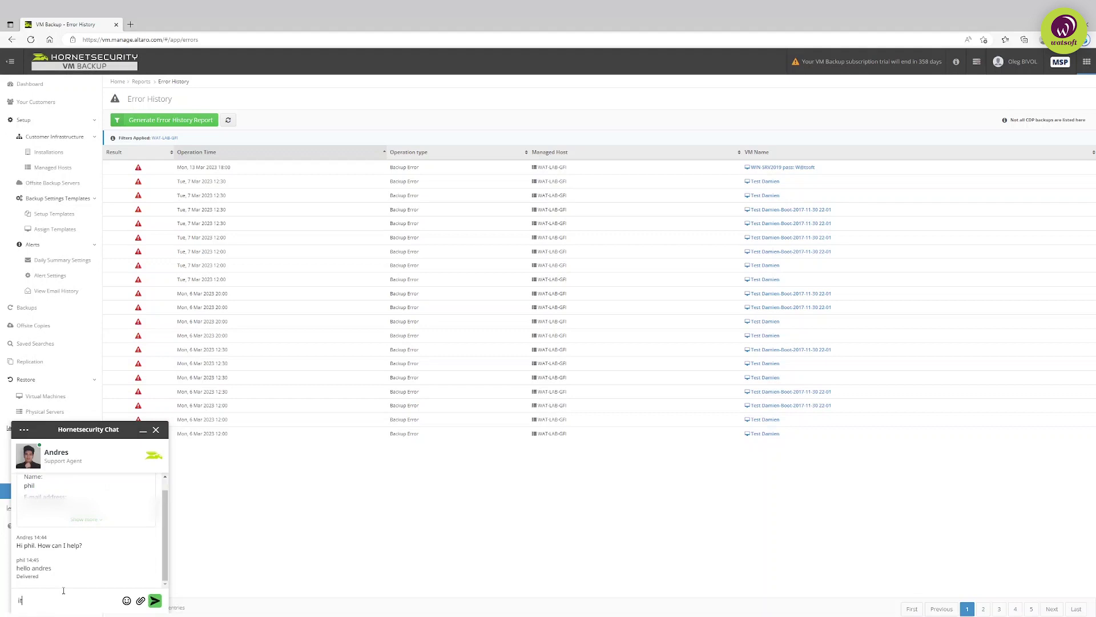
Step: Send the support agent the message "it's just a test" and minimize the chat
{"action": "type", "text": "'s just a test"}
{"action": "key", "text": "Return"}
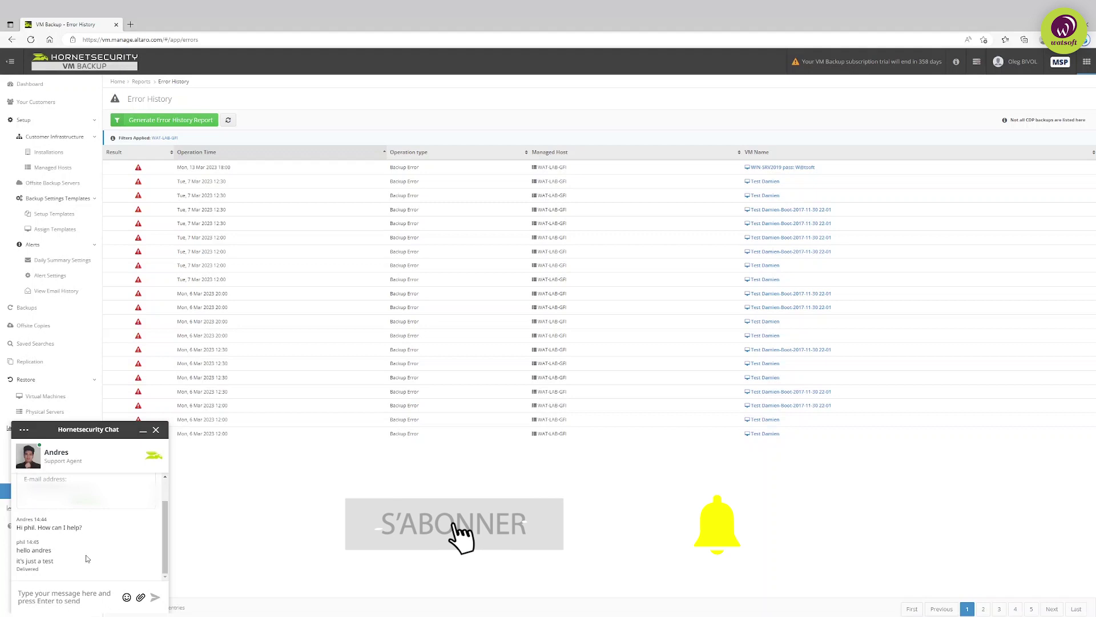
{"action": "left_click", "coordinate": [143, 429]}
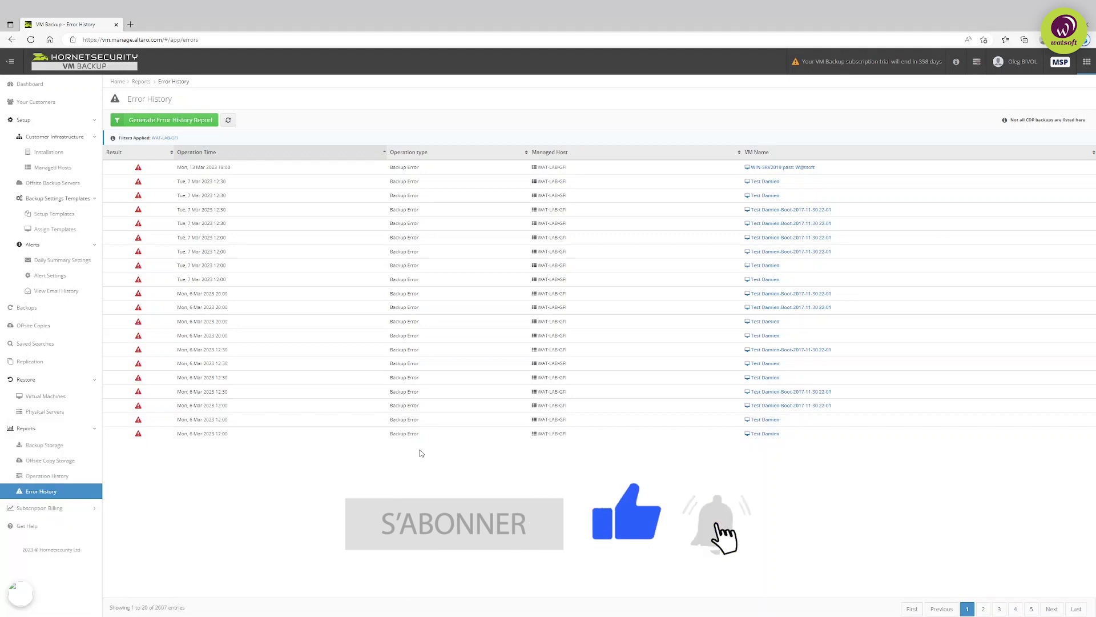